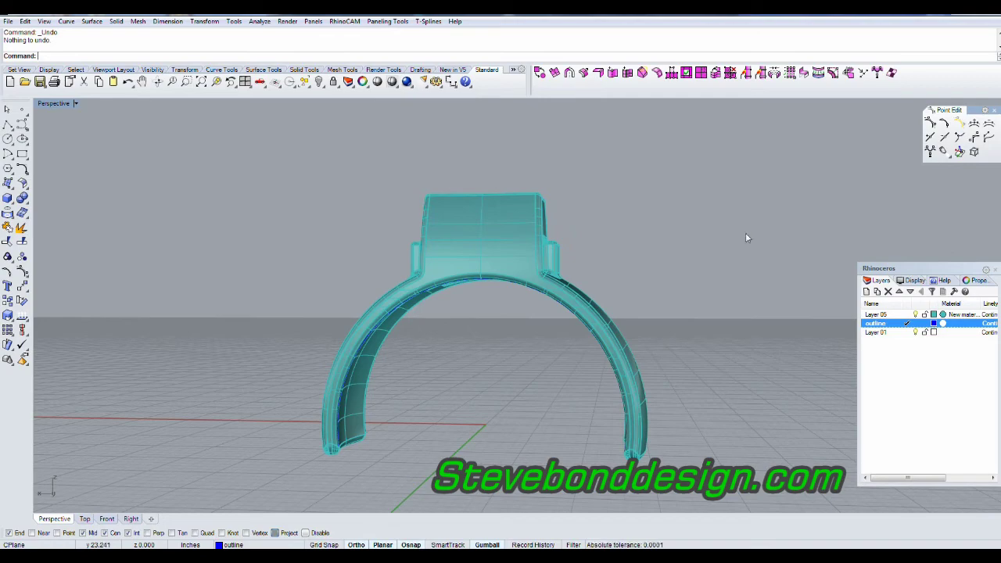
Step: Examine the ring model from several angles, checking the band's inner surface, its lower ends and the blue outline curve
{"action": "right_click_drag", "start_coordinate": [746, 239], "coordinate": [562, 351]}
{"action": "scroll", "coordinate": [471, 365], "scroll_direction": "up", "scroll_amount": 3}
{"action": "right_click_drag", "start_coordinate": [472, 365], "coordinate": [397, 364]}
{"action": "scroll", "coordinate": [397, 364], "scroll_direction": "down", "scroll_amount": 3}
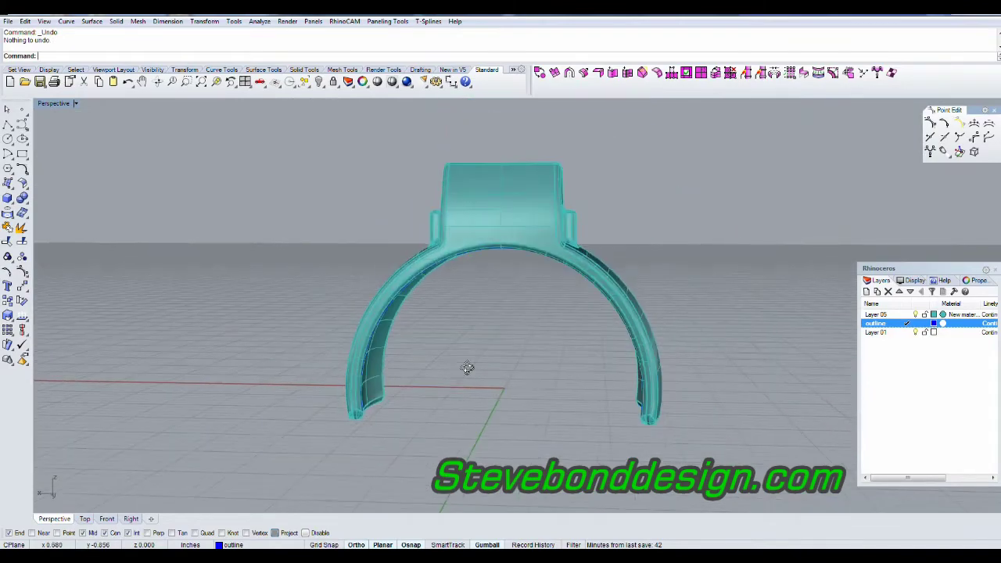
{"action": "right_click_drag", "start_coordinate": [467, 368], "coordinate": [403, 297]}
{"action": "scroll", "coordinate": [402, 295], "scroll_direction": "up", "scroll_amount": 3}
{"action": "scroll", "coordinate": [383, 310], "scroll_direction": "down", "scroll_amount": 3}
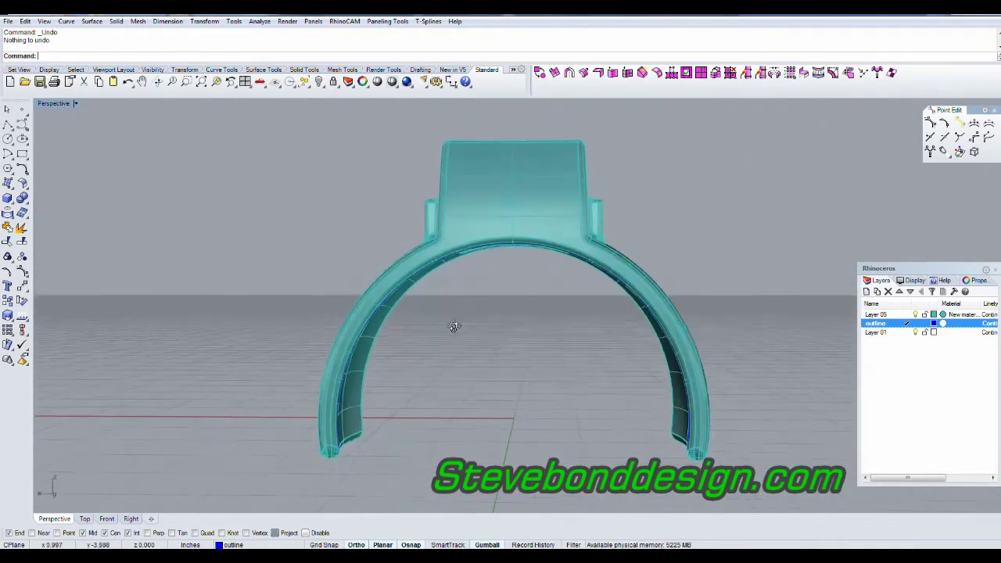
{"action": "mouse_move", "coordinate": [453, 329]}
{"action": "right_mouse_down"}
{"action": "mouse_move", "coordinate": [435, 313]}
{"action": "mouse_move", "coordinate": [426, 378]}
{"action": "mouse_move", "coordinate": [443, 330]}
{"action": "right_mouse_up"}
{"action": "scroll", "coordinate": [426, 379], "scroll_direction": "up", "scroll_amount": 3}
{"action": "scroll", "coordinate": [442, 330], "scroll_direction": "down", "scroll_amount": 3}
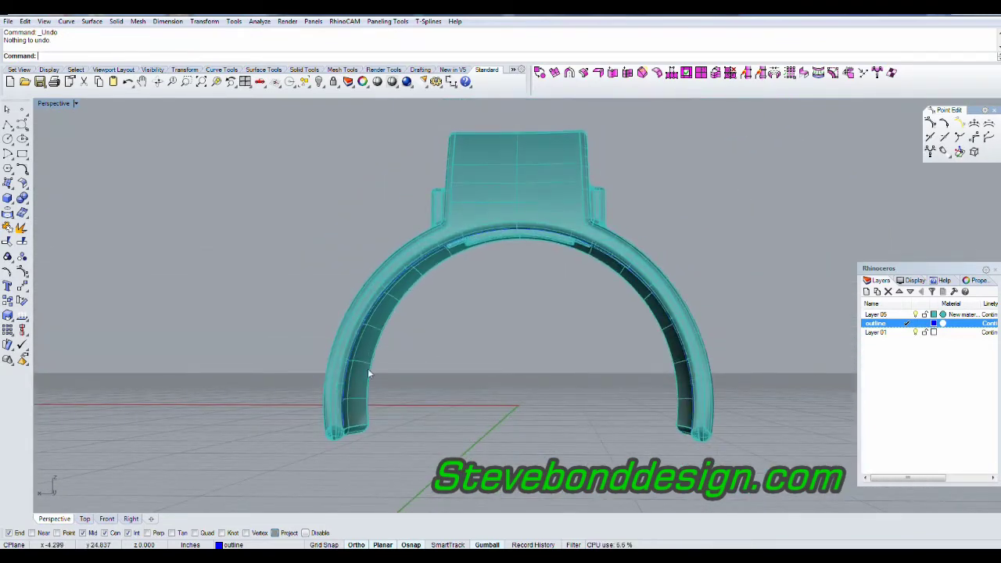
{"action": "right_click_drag", "start_coordinate": [358, 403], "coordinate": [369, 283]}
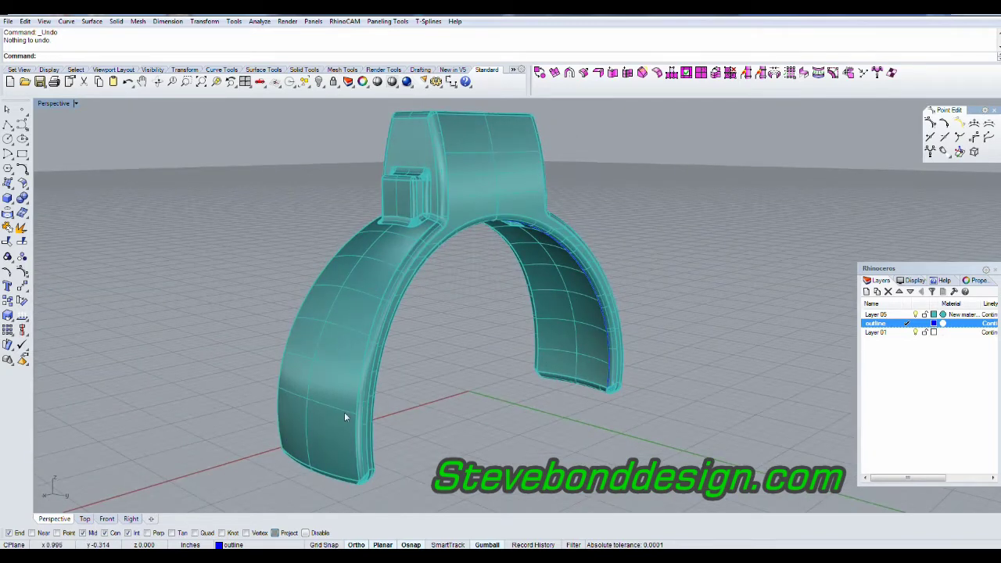
{"action": "right_click_drag", "start_coordinate": [344, 412], "coordinate": [526, 377]}
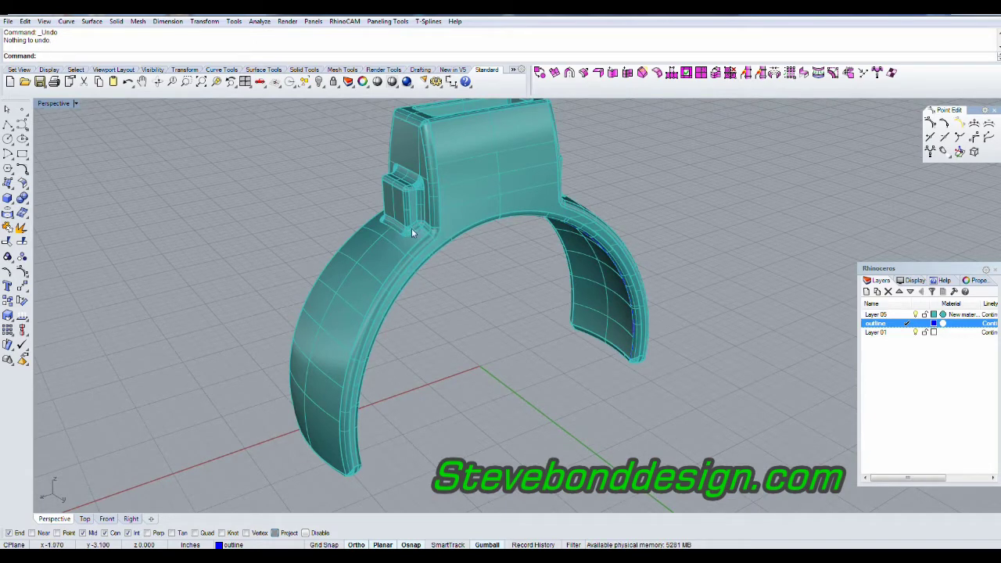
{"action": "right_click_drag", "start_coordinate": [518, 290], "coordinate": [512, 321]}
{"action": "scroll", "coordinate": [512, 321], "scroll_direction": "up", "scroll_amount": 5}
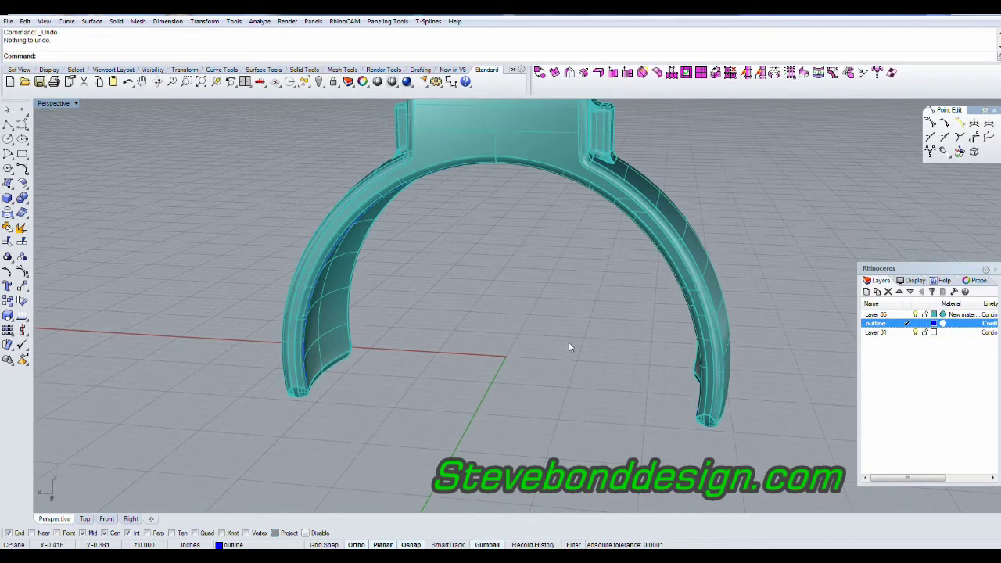
Step: With the outline layer current, hide Layer 05 and show all four viewports
{"action": "left_click", "coordinate": [908, 333]}
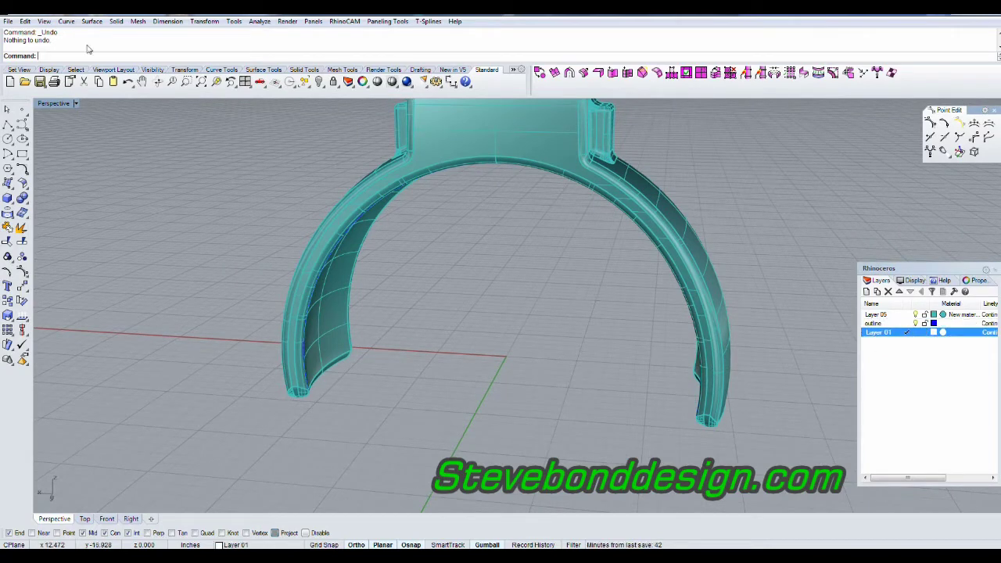
{"action": "left_click", "coordinate": [909, 324]}
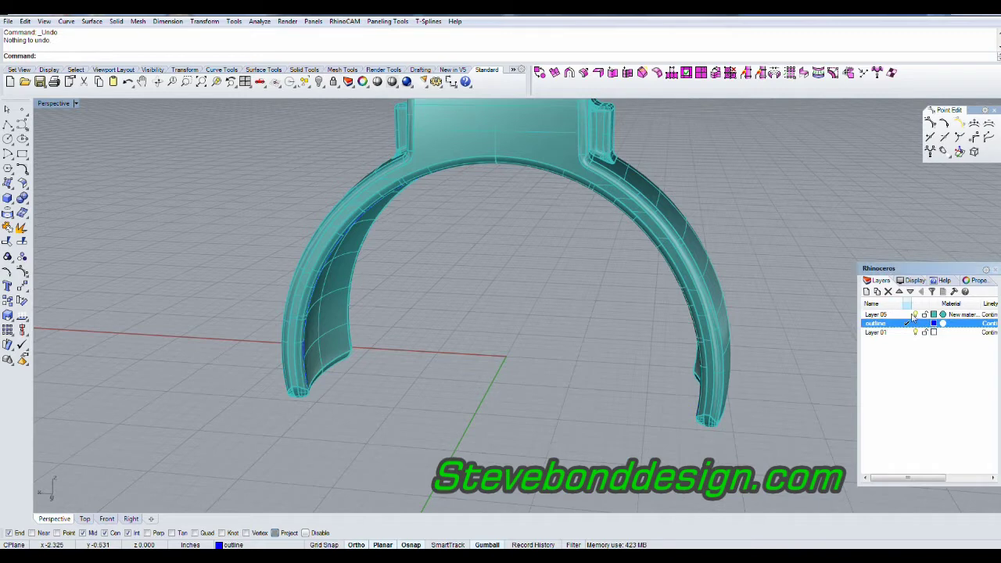
{"action": "left_click", "coordinate": [915, 314]}
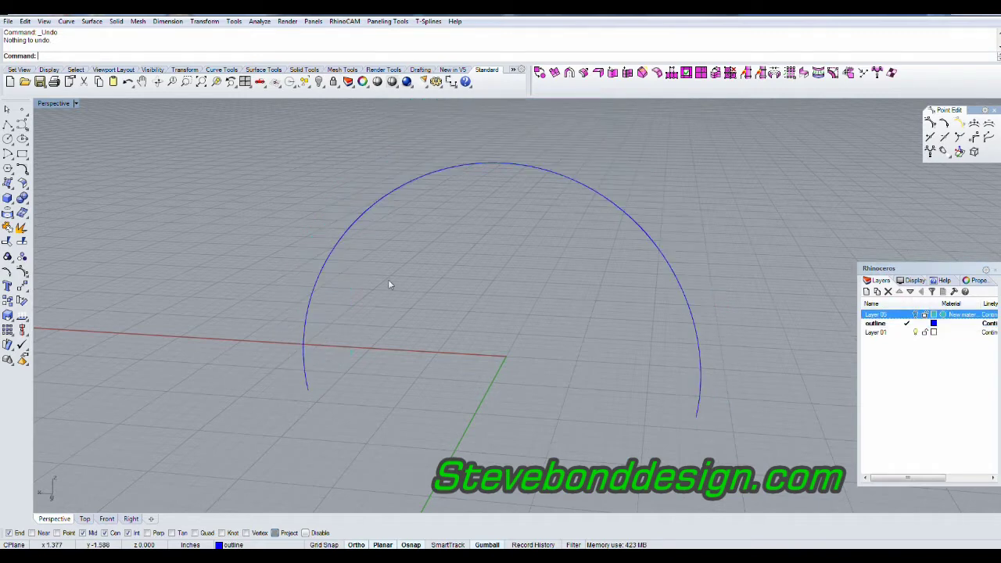
{"action": "double_click", "coordinate": [50, 106]}
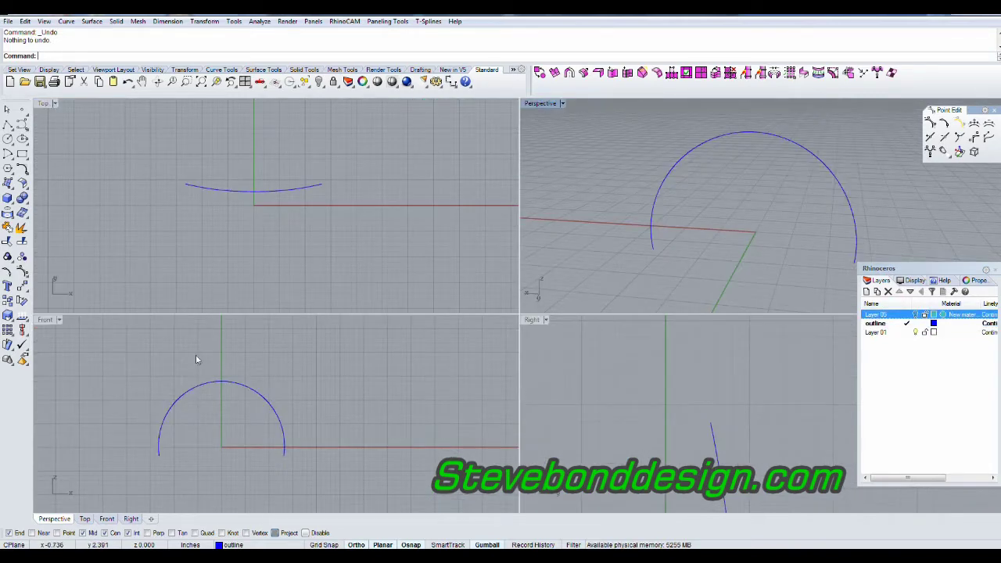
Step: Offset the band's outline arc inward by 0.015 inches in the Front view
{"action": "left_click", "coordinate": [65, 21]}
{"action": "mouse_move", "coordinate": [30, 285]}
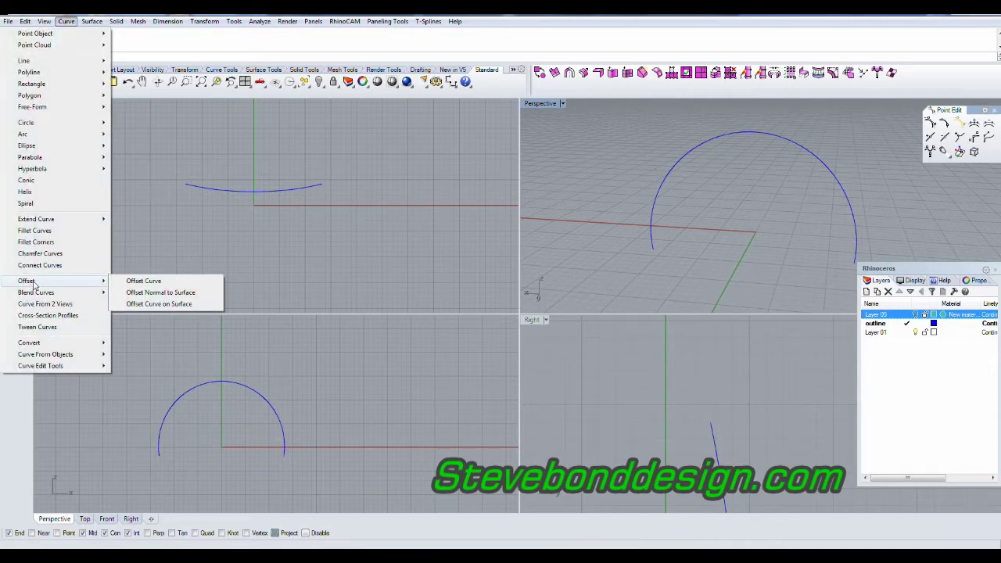
{"action": "left_click", "coordinate": [155, 281]}
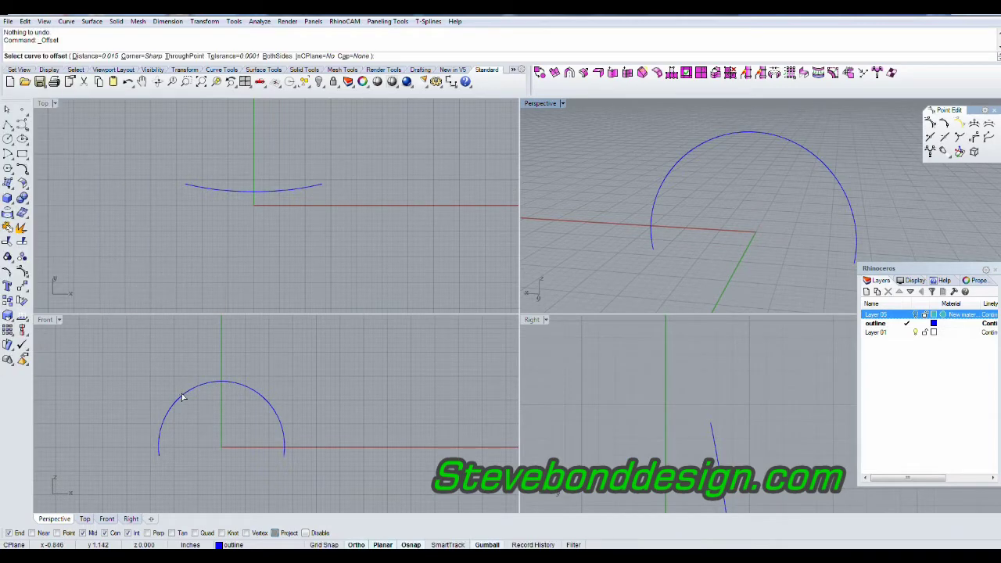
{"action": "left_click", "coordinate": [182, 397]}
{"action": "scroll", "coordinate": [153, 447], "scroll_direction": "up", "scroll_amount": 4}
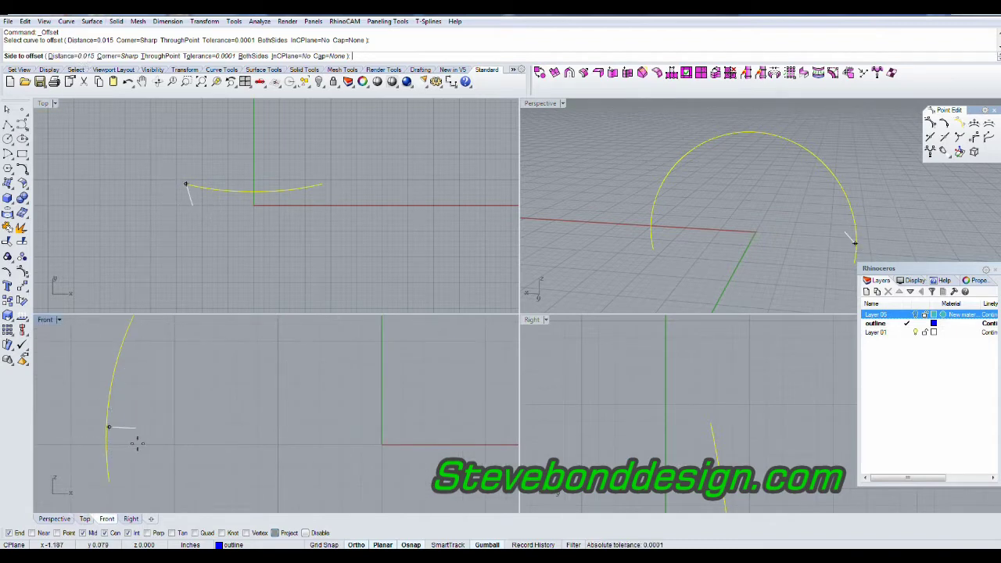
{"action": "scroll", "coordinate": [137, 444], "scroll_direction": "down", "scroll_amount": 4}
{"action": "left_click", "coordinate": [156, 434]}
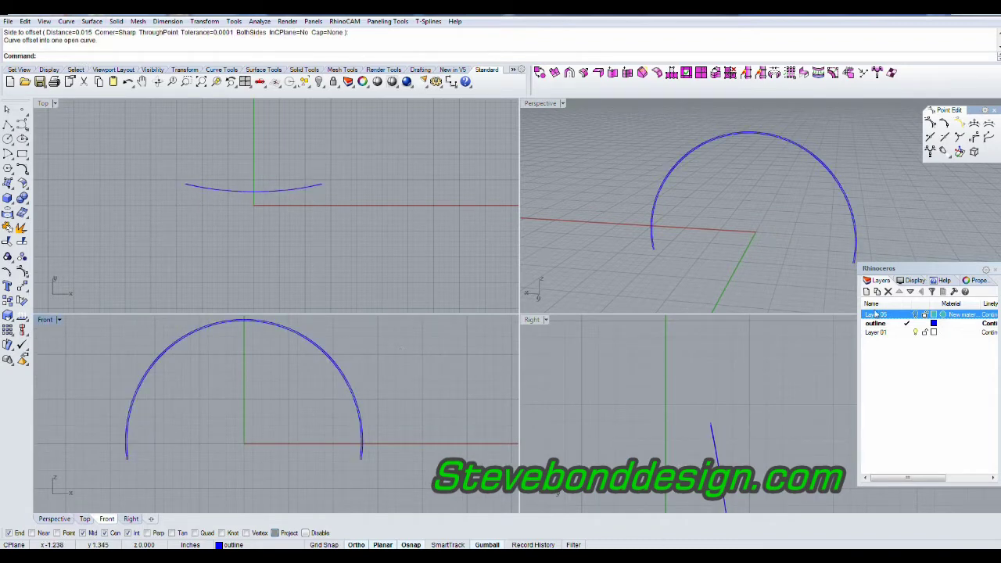
Step: Show Layer 05, make Layer 01 current, and choose the ring body as the captive object for Cage Edit
{"action": "left_click", "coordinate": [916, 313]}
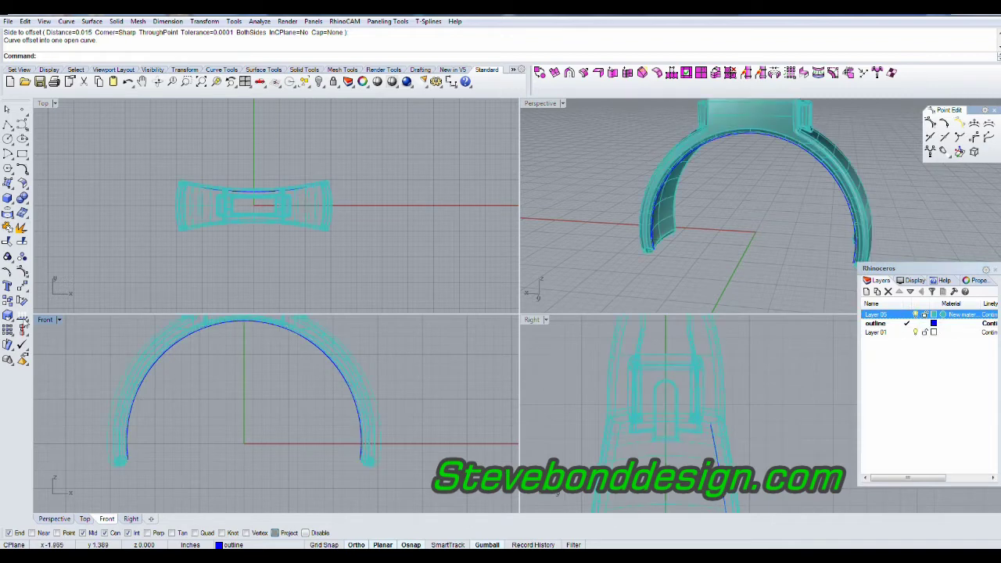
{"action": "left_click", "coordinate": [905, 333]}
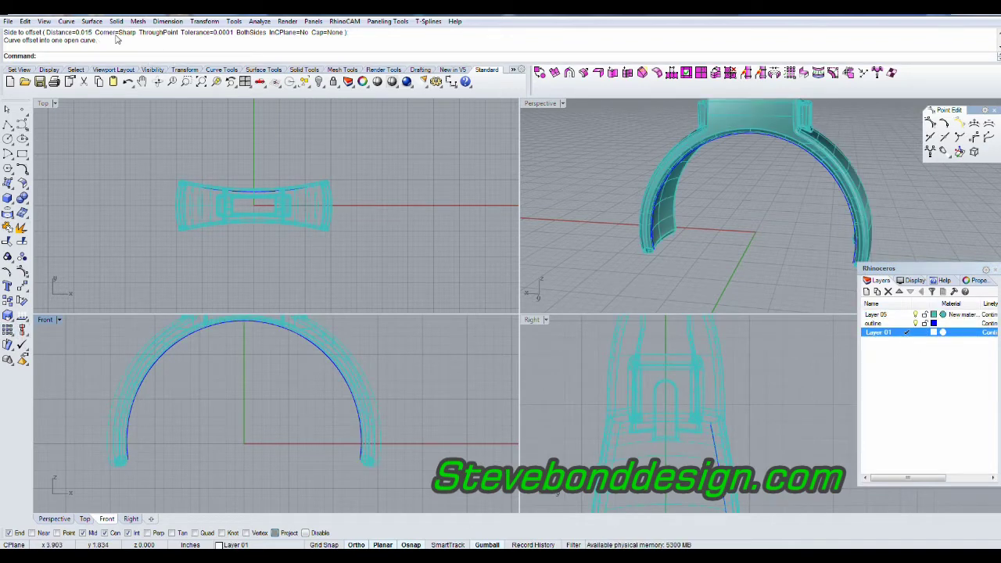
{"action": "left_click", "coordinate": [203, 21]}
{"action": "mouse_move", "coordinate": [157, 302]}
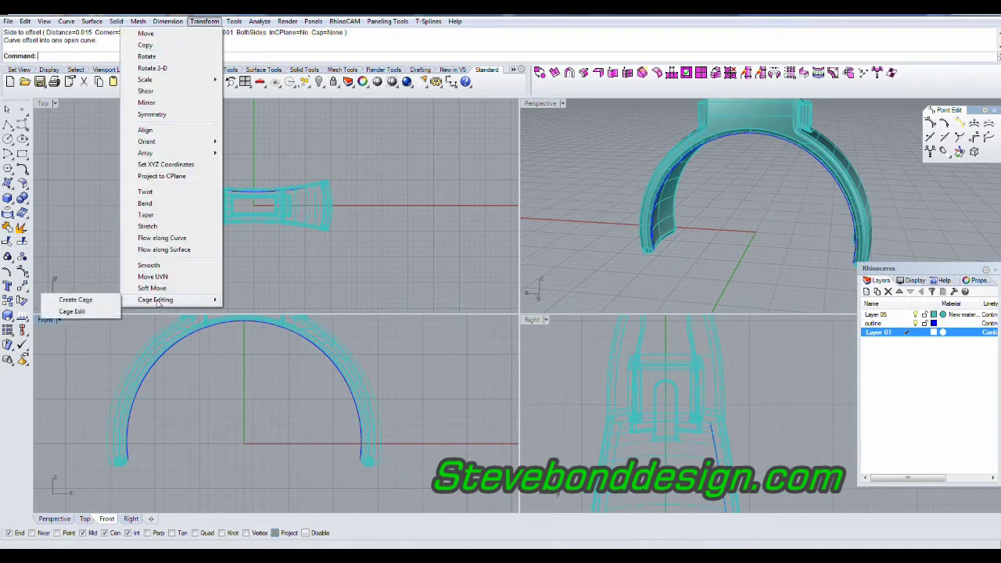
{"action": "left_click", "coordinate": [71, 311]}
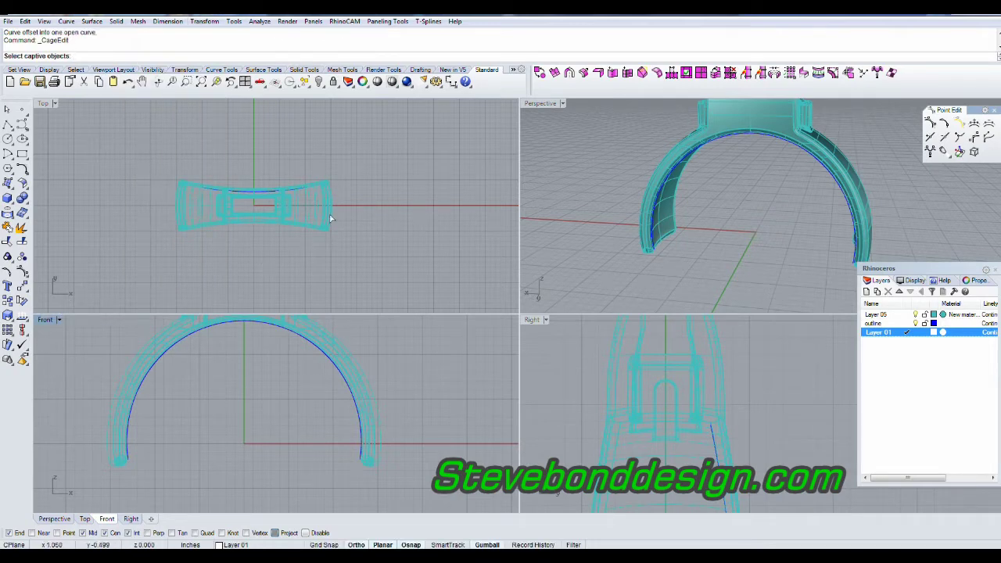
{"action": "left_click", "coordinate": [193, 211]}
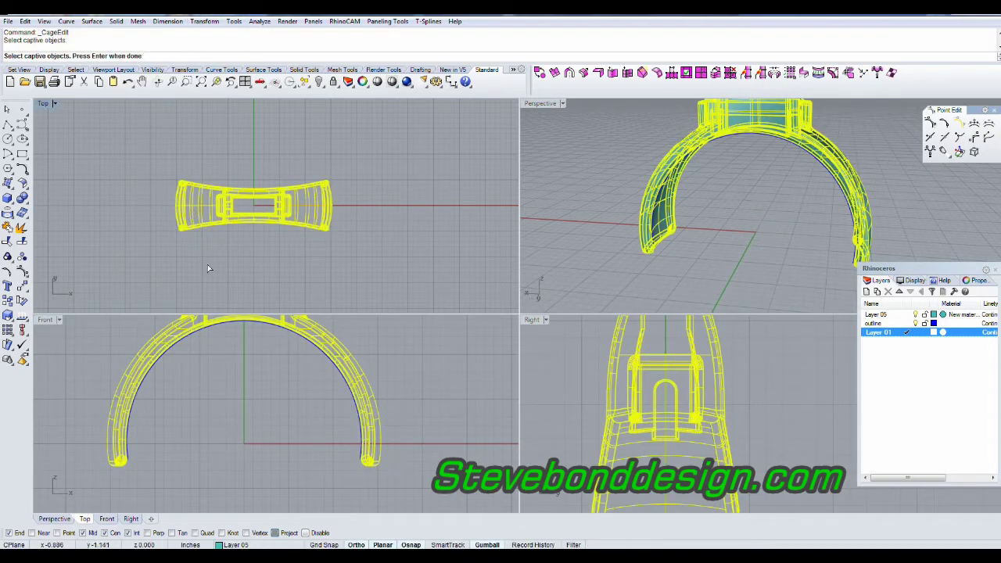
{"action": "key", "text": "Return"}
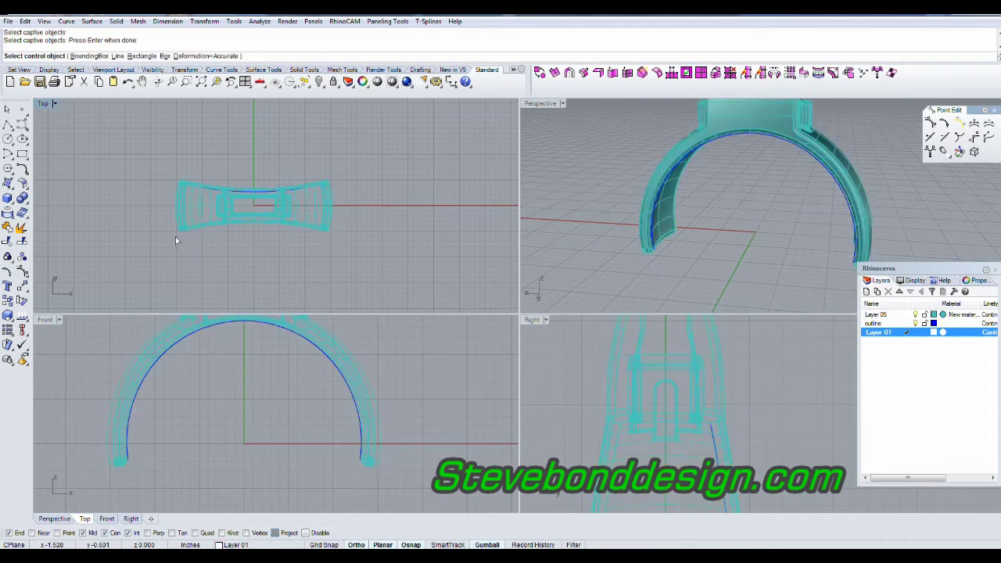
Step: Create a bounding-box cage around the ring in World coordinates, with 4 points and degree 3 in X, Y and Z and a Global region
{"action": "left_click", "coordinate": [85, 57]}
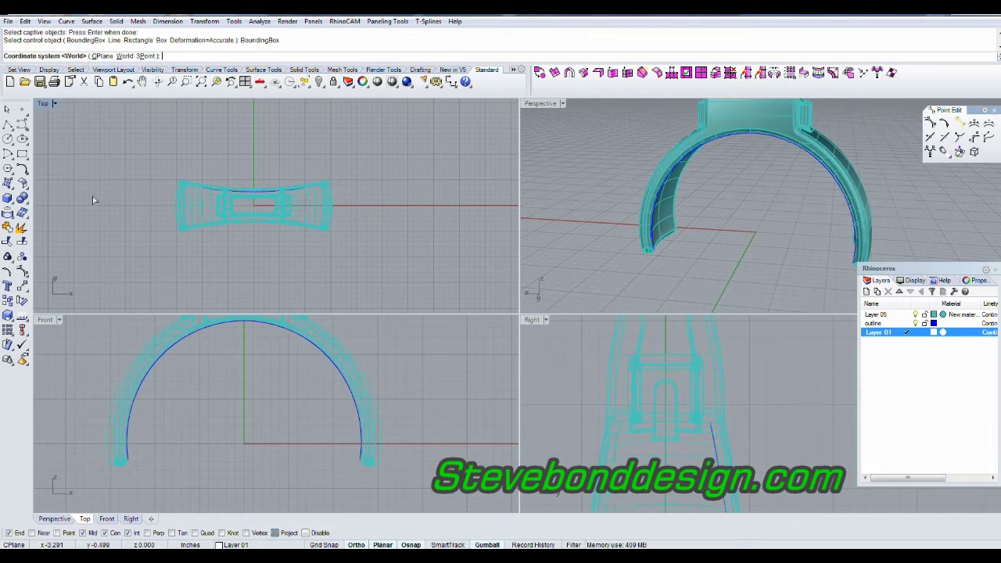
{"action": "key", "text": "Return"}
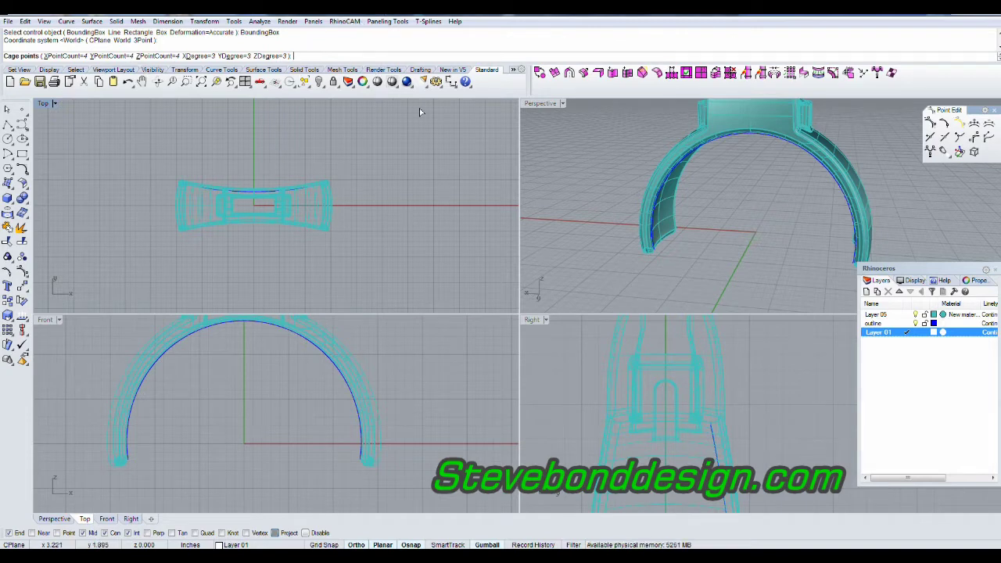
{"action": "key", "text": "Return"}
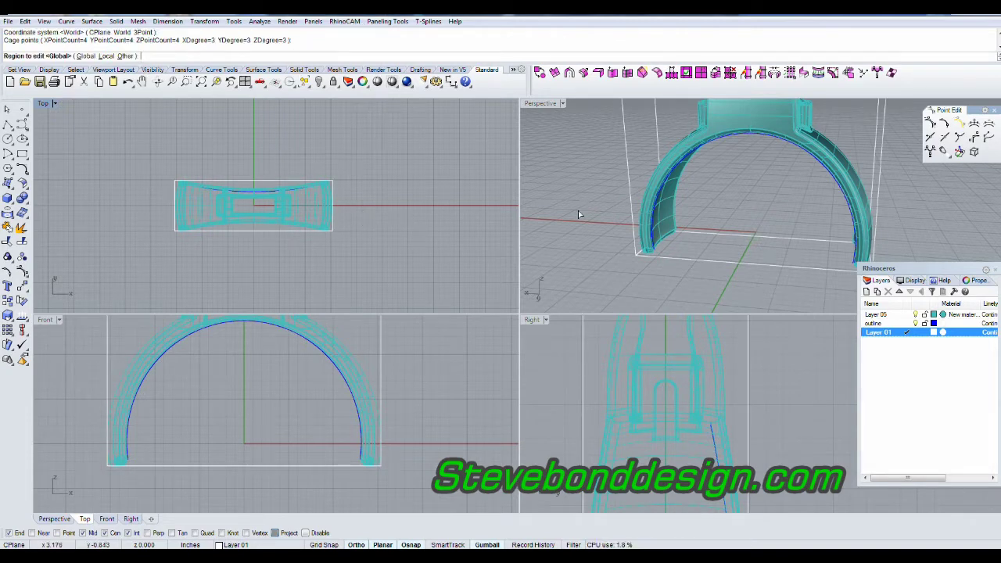
{"action": "right_click_drag", "start_coordinate": [577, 210], "coordinate": [744, 201]}
{"action": "scroll", "coordinate": [665, 247], "scroll_direction": "down", "scroll_amount": 3}
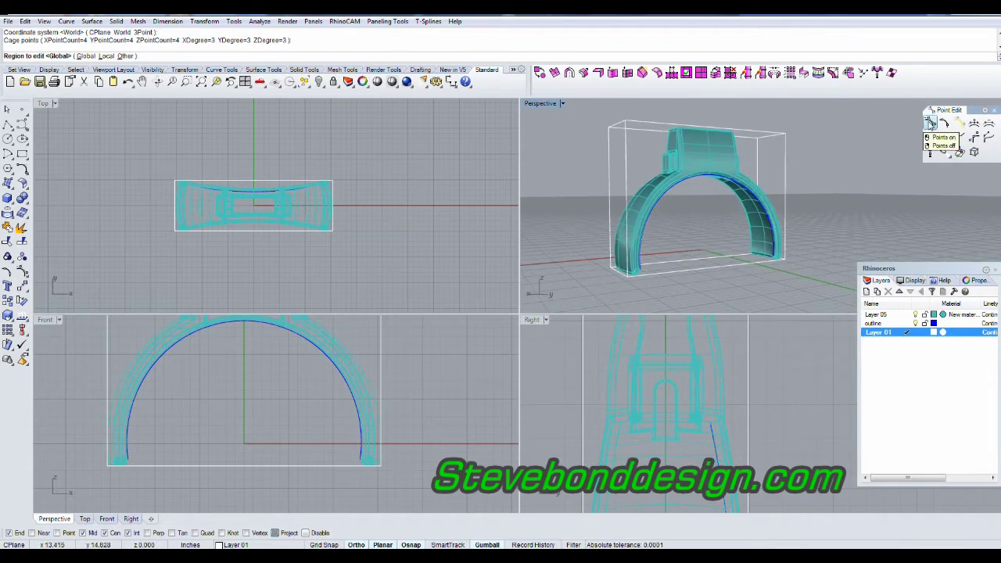
{"action": "left_click", "coordinate": [929, 123]}
{"action": "right_click_drag", "start_coordinate": [703, 195], "coordinate": [701, 259]}
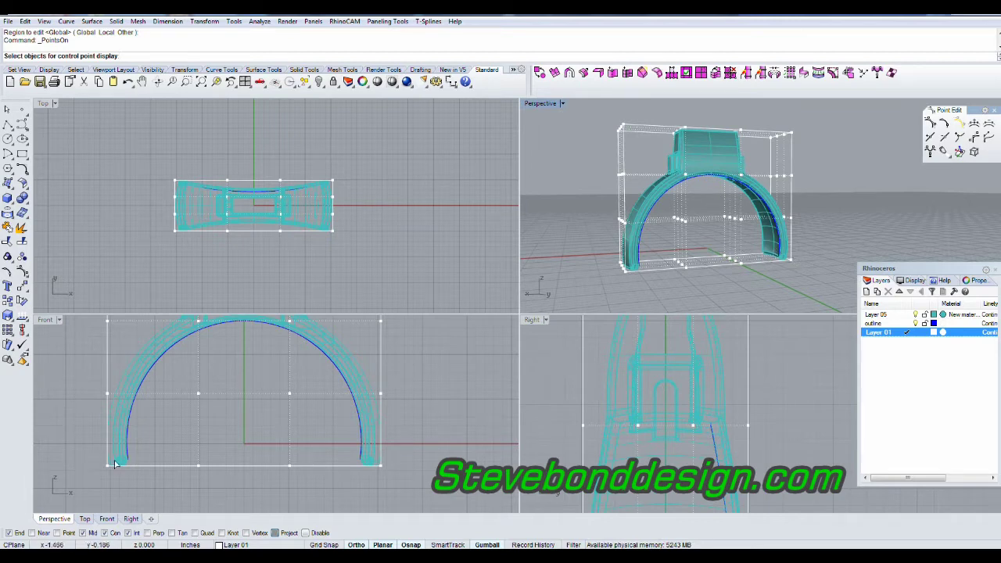
{"action": "scroll", "coordinate": [125, 464], "scroll_direction": "up", "scroll_amount": 5}
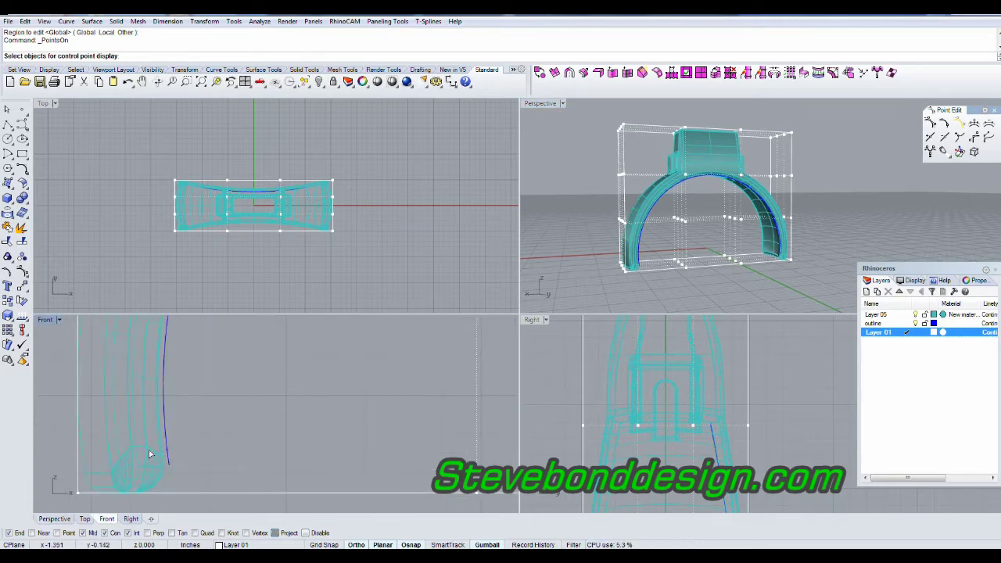
{"action": "scroll", "coordinate": [158, 443], "scroll_direction": "down", "scroll_amount": 5}
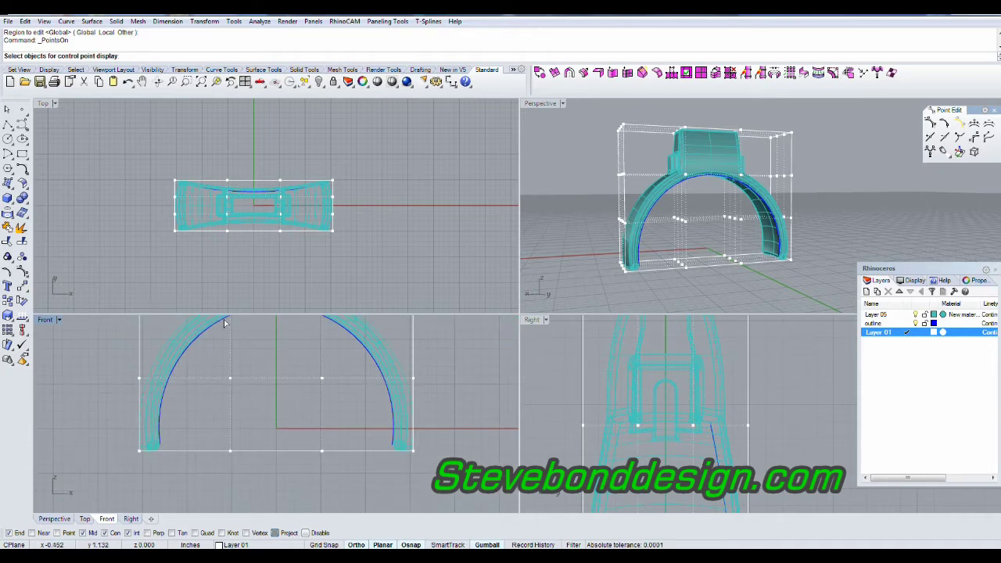
{"action": "right_click", "coordinate": [276, 344]}
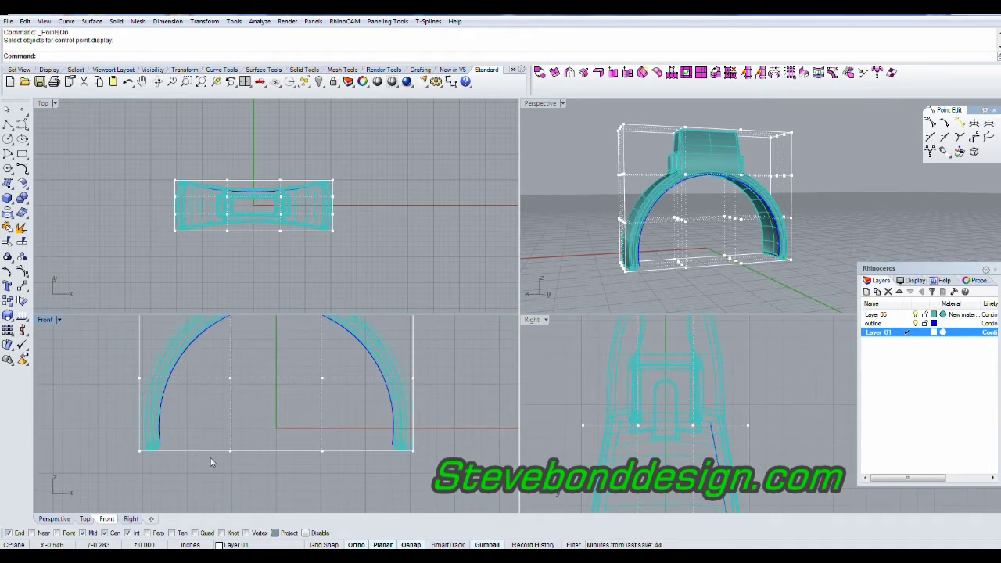
Step: Scale the cage's bottom outer corner points horizontally inward in the Front view so the band's lower ends meet the offset curve
{"action": "left_click_drag", "start_coordinate": [113, 469], "coordinate": [159, 431]}
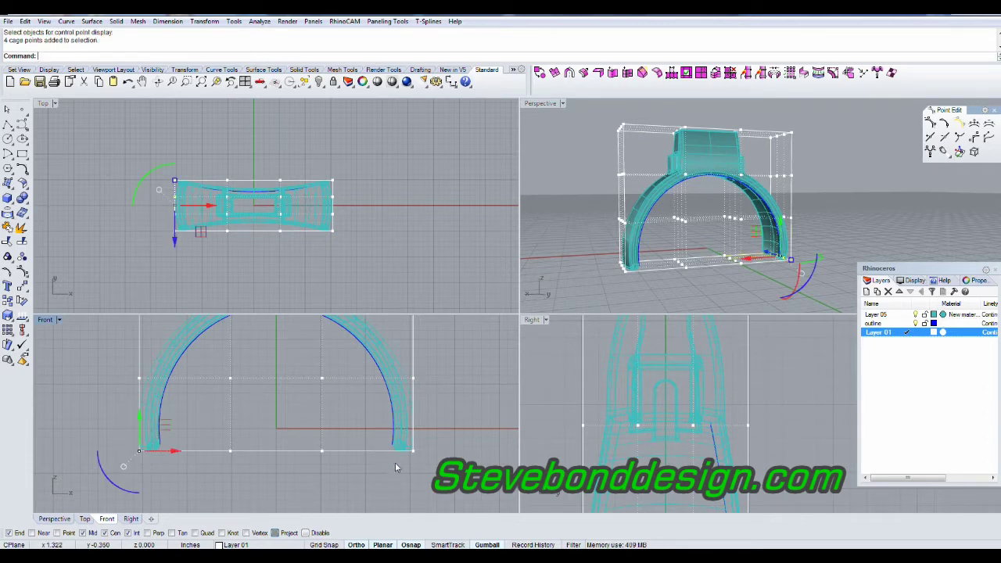
{"action": "left_click_drag", "start_coordinate": [395, 462], "coordinate": [434, 434], "text": "shift"}
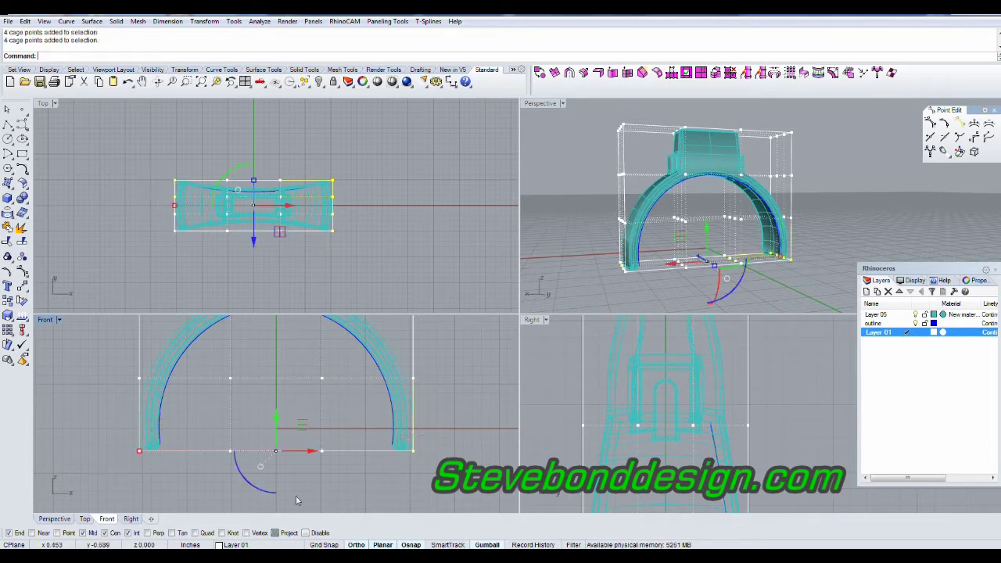
{"action": "scroll", "coordinate": [156, 462], "scroll_direction": "up", "scroll_amount": 3}
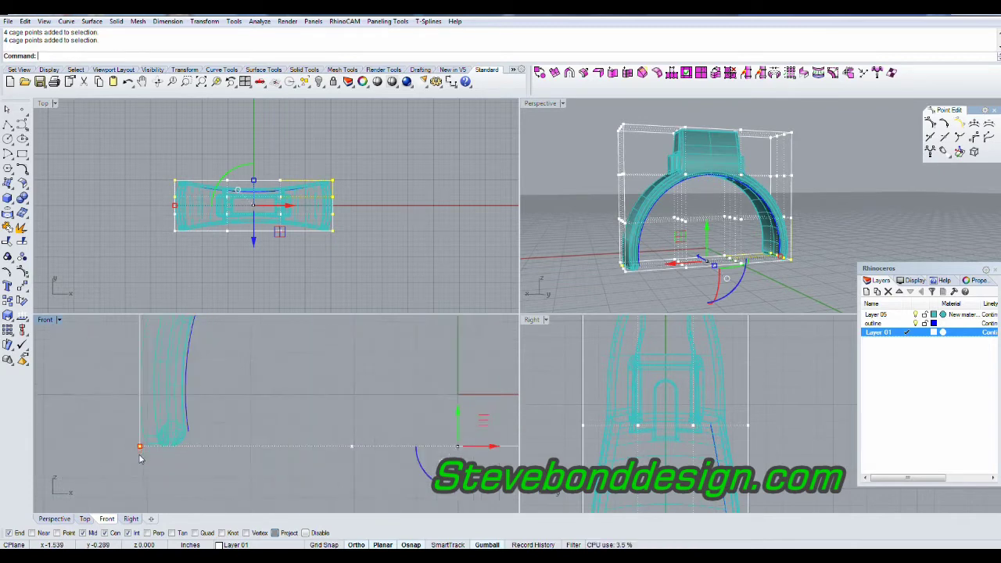
{"action": "double_click", "coordinate": [45, 319]}
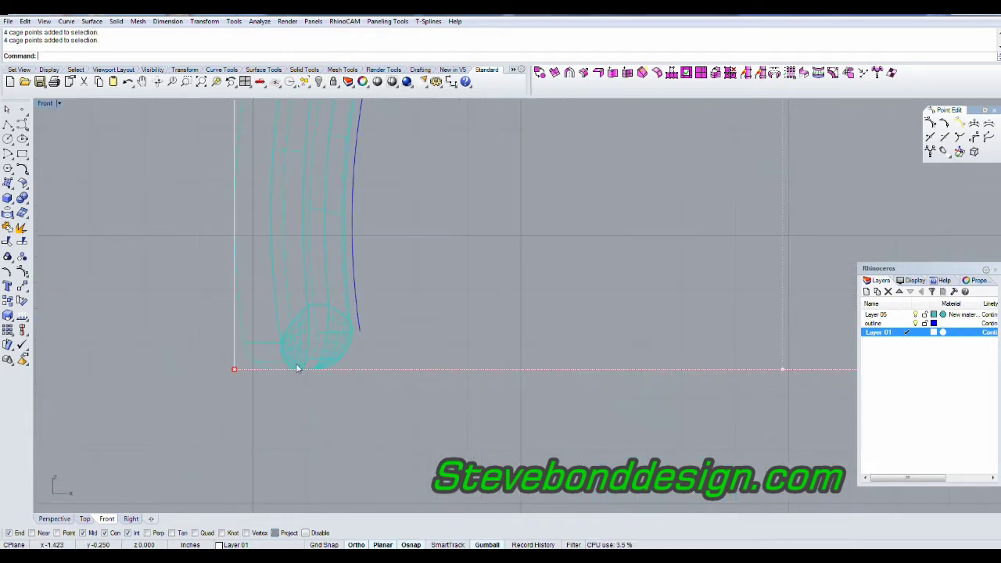
{"action": "scroll", "coordinate": [346, 314], "scroll_direction": "up", "scroll_amount": 3}
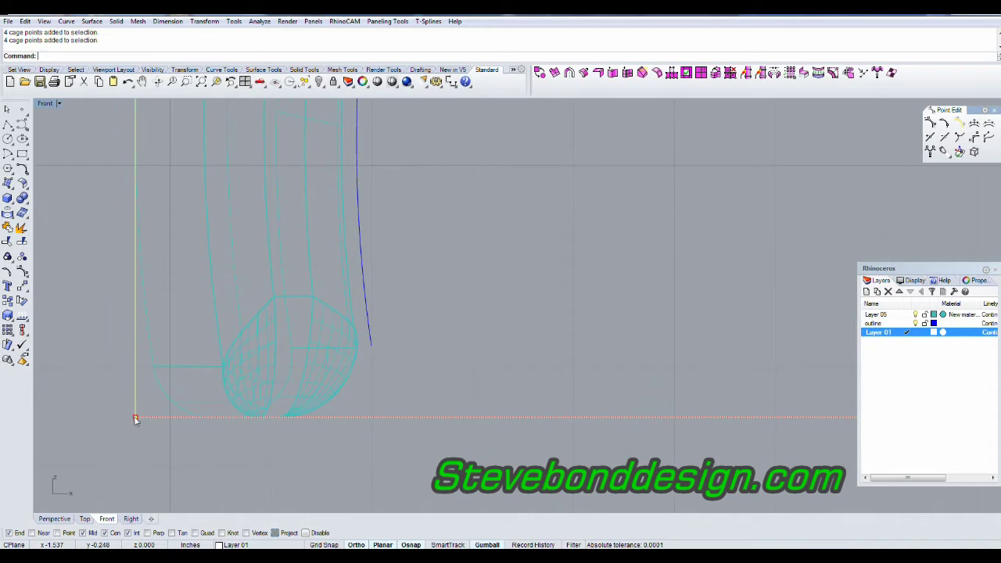
{"action": "left_click_drag", "start_coordinate": [136, 419], "coordinate": [152, 463]}
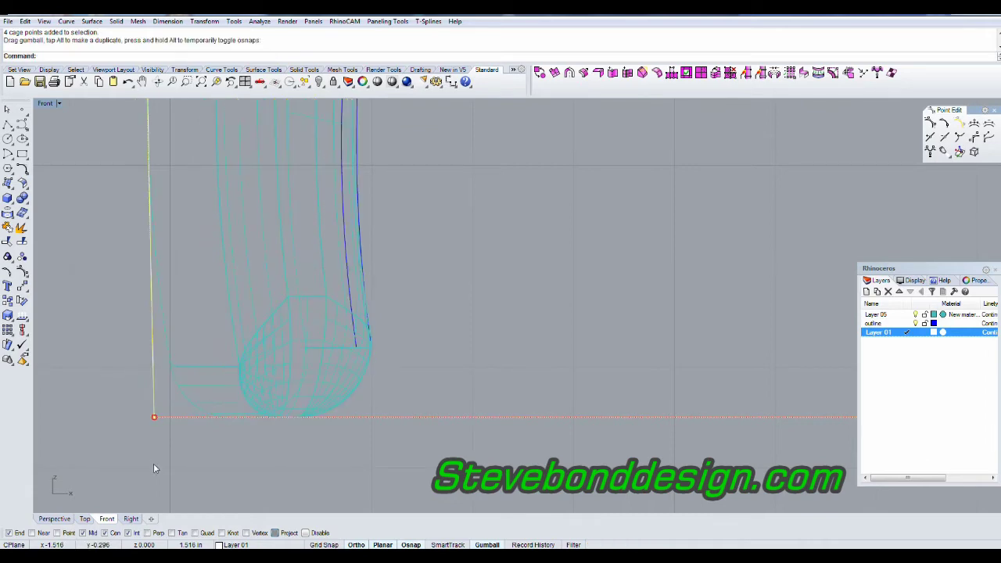
{"action": "left_click", "coordinate": [153, 463]}
{"action": "scroll", "coordinate": [132, 466], "scroll_direction": "down", "scroll_amount": 3}
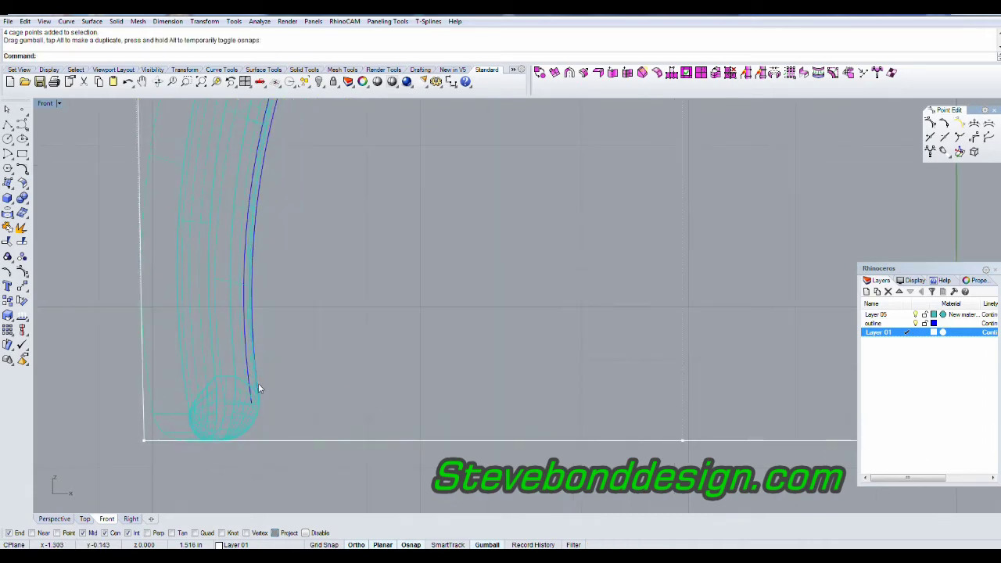
Step: Examine how closely the inside of the band follows the offset curve from its lower ends to the crown in the Front view
{"action": "scroll", "coordinate": [257, 385], "scroll_direction": "up", "scroll_amount": 12}
{"action": "scroll", "coordinate": [254, 416], "scroll_direction": "down", "scroll_amount": 20}
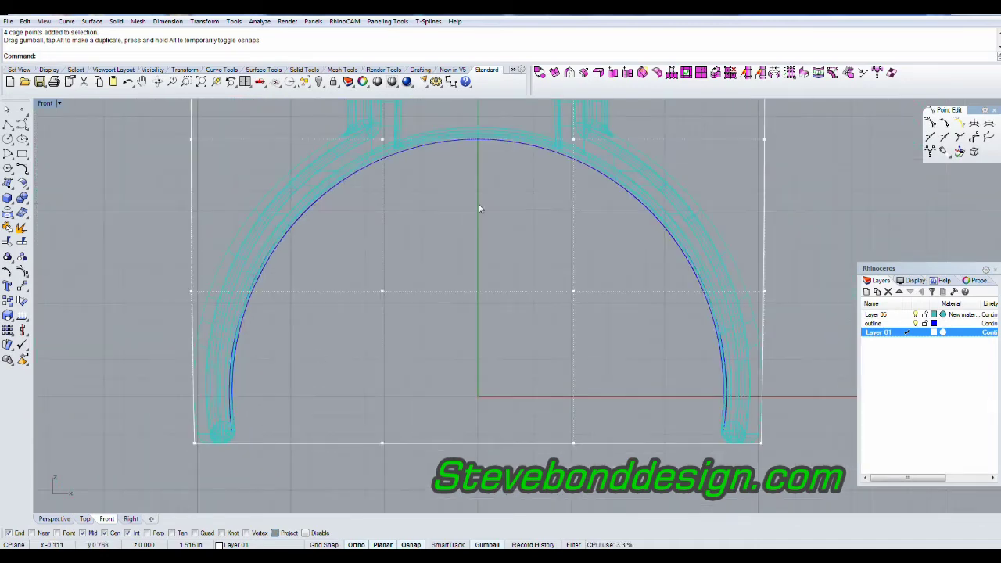
{"action": "scroll", "coordinate": [469, 208], "scroll_direction": "up", "scroll_amount": 6}
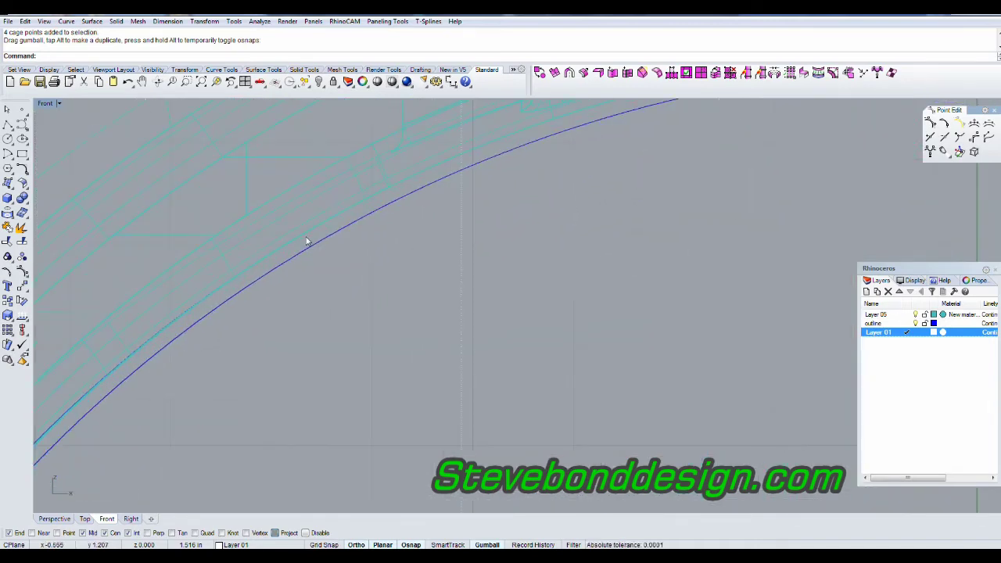
{"action": "scroll", "coordinate": [378, 303], "scroll_direction": "down", "scroll_amount": 3}
{"action": "scroll", "coordinate": [276, 369], "scroll_direction": "up", "scroll_amount": 6}
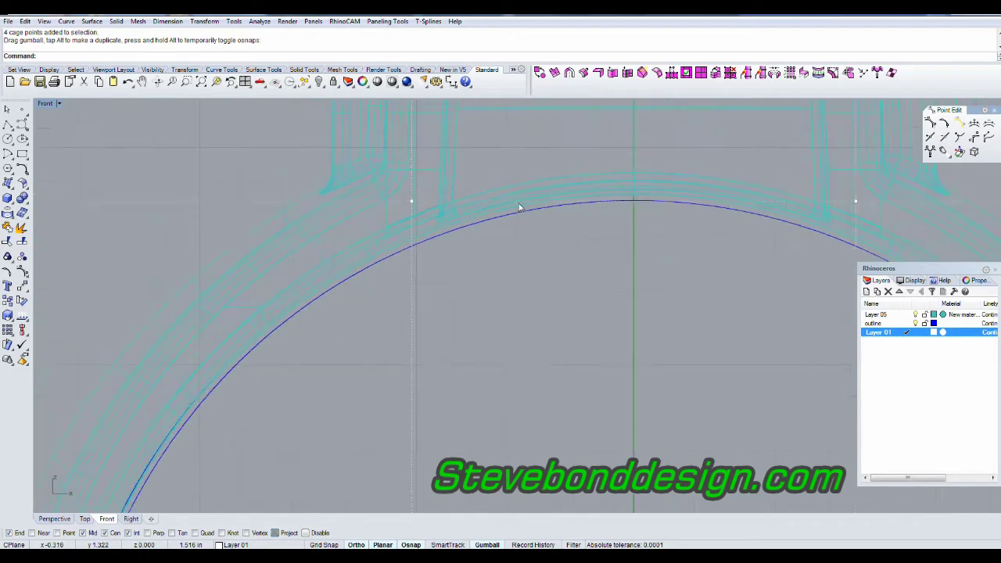
{"action": "right_click_drag", "start_coordinate": [330, 391], "coordinate": [290, 357]}
{"action": "scroll", "coordinate": [276, 387], "scroll_direction": "down", "scroll_amount": 6}
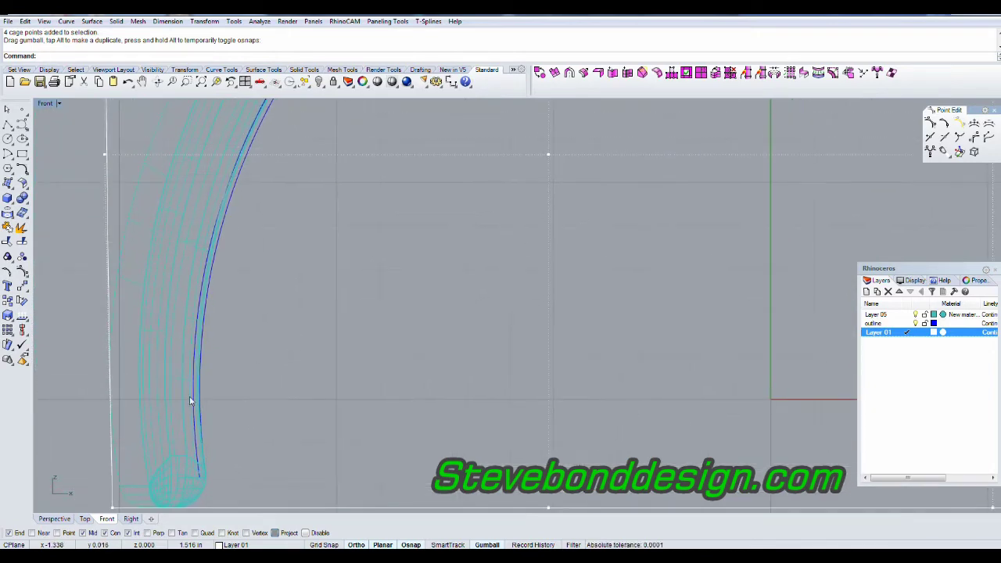
{"action": "scroll", "coordinate": [203, 354], "scroll_direction": "up", "scroll_amount": 3}
{"action": "scroll", "coordinate": [202, 355], "scroll_direction": "up", "scroll_amount": 3}
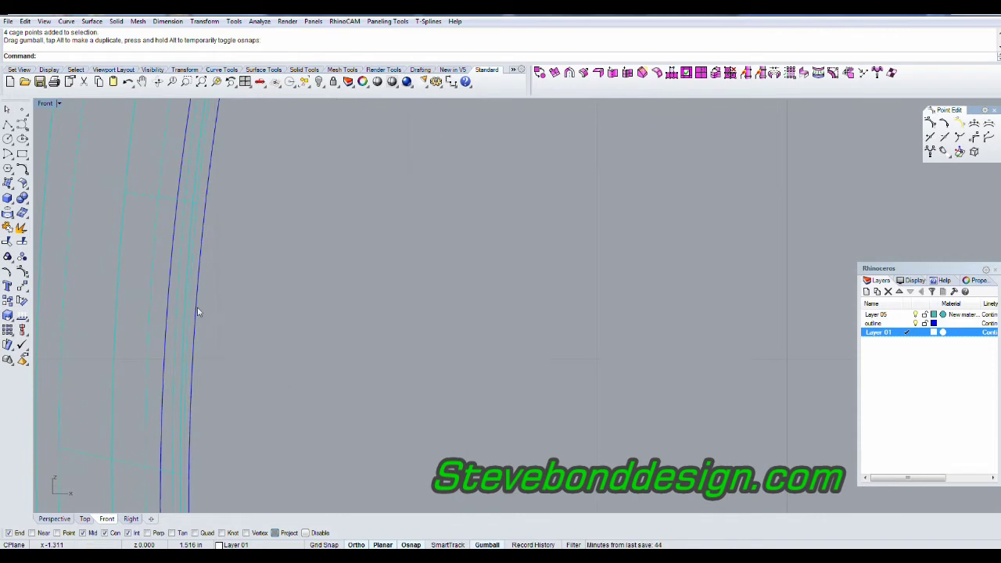
{"action": "scroll", "coordinate": [198, 315], "scroll_direction": "up", "scroll_amount": 2}
{"action": "scroll", "coordinate": [183, 422], "scroll_direction": "down", "scroll_amount": 7}
{"action": "right_click_drag", "start_coordinate": [222, 359], "coordinate": [202, 85]}
{"action": "scroll", "coordinate": [201, 405], "scroll_direction": "down", "scroll_amount": 5}
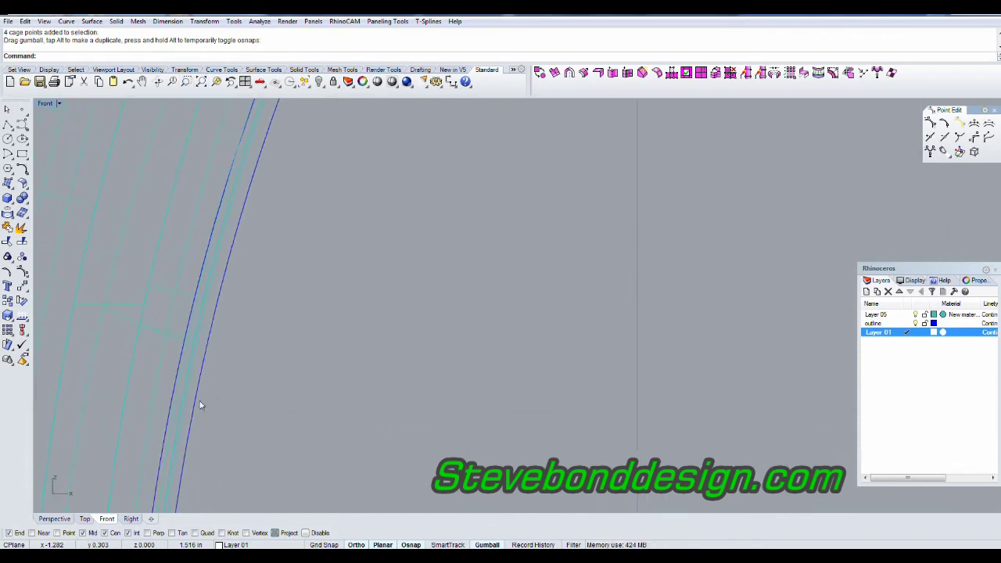
{"action": "scroll", "coordinate": [185, 448], "scroll_direction": "down", "scroll_amount": 5}
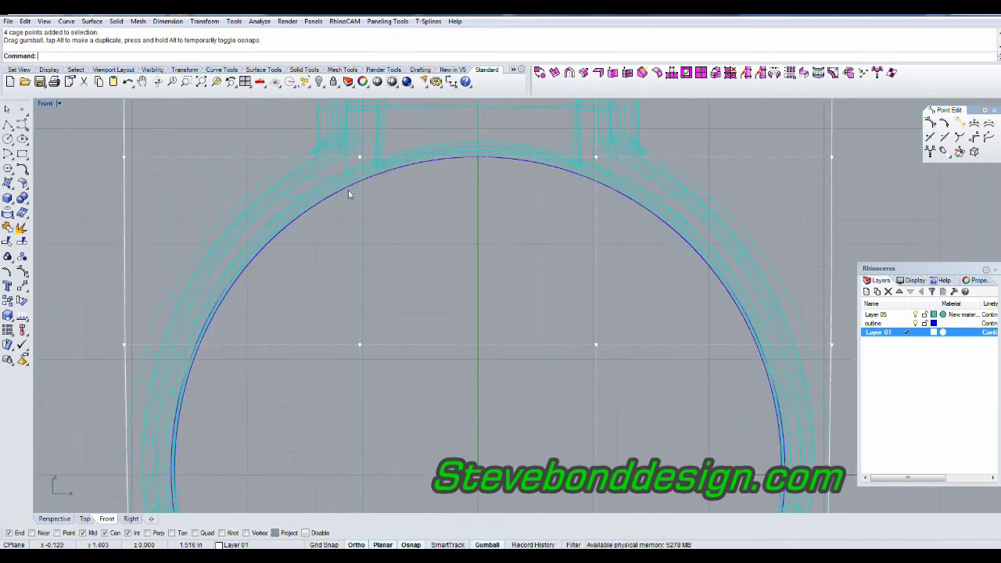
Step: Turn off the cage's control points in the Perspective view, and hide the cage by making Layer 05 current and switching off Layer 01
{"action": "double_click", "coordinate": [46, 104]}
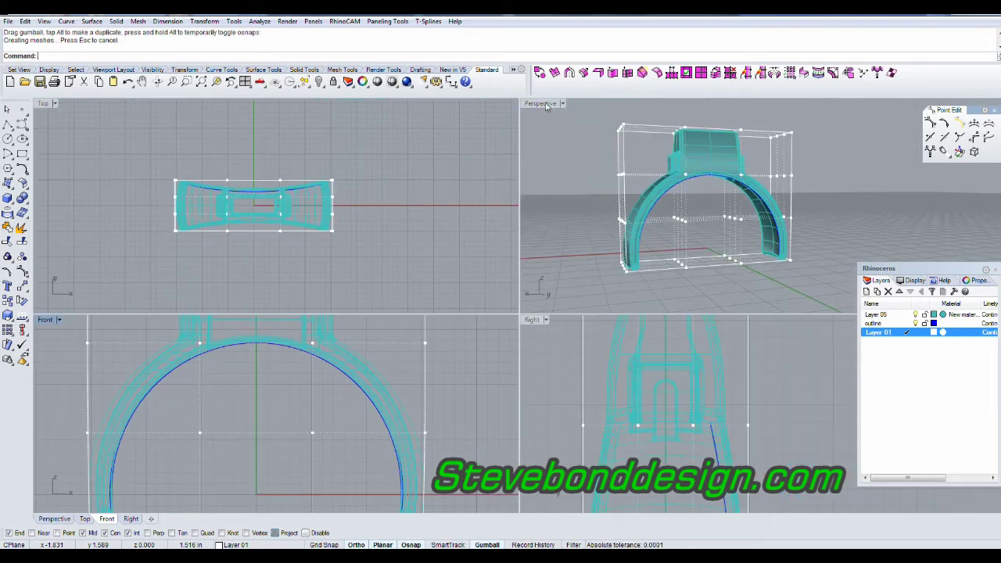
{"action": "double_click", "coordinate": [539, 103]}
{"action": "right_click_drag", "start_coordinate": [536, 156], "coordinate": [525, 279]}
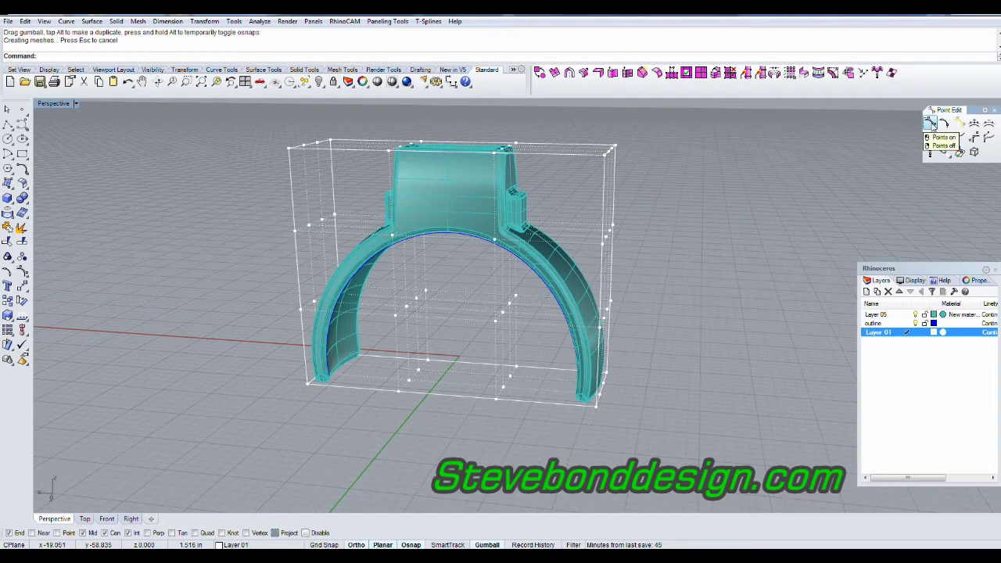
{"action": "right_click", "coordinate": [930, 123]}
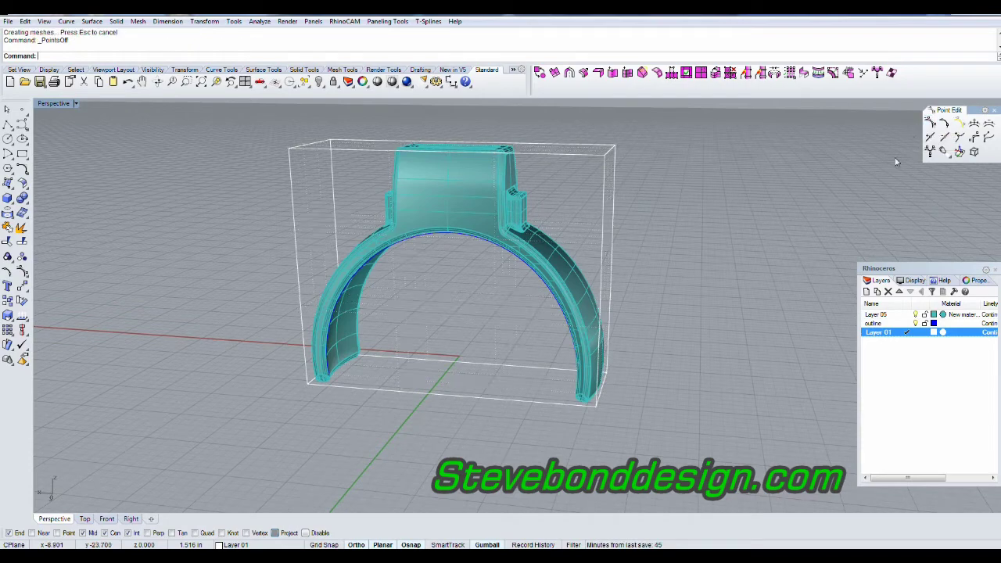
{"action": "left_click", "coordinate": [905, 315]}
{"action": "left_click", "coordinate": [914, 333]}
Step: Check the reshaped ring body for naked edges with Show Edges and close the edge analysis
{"action": "right_click_drag", "start_coordinate": [576, 295], "coordinate": [635, 297]}
{"action": "scroll", "coordinate": [613, 411], "scroll_direction": "up", "scroll_amount": 10}
{"action": "right_click_drag", "start_coordinate": [590, 414], "coordinate": [596, 382]}
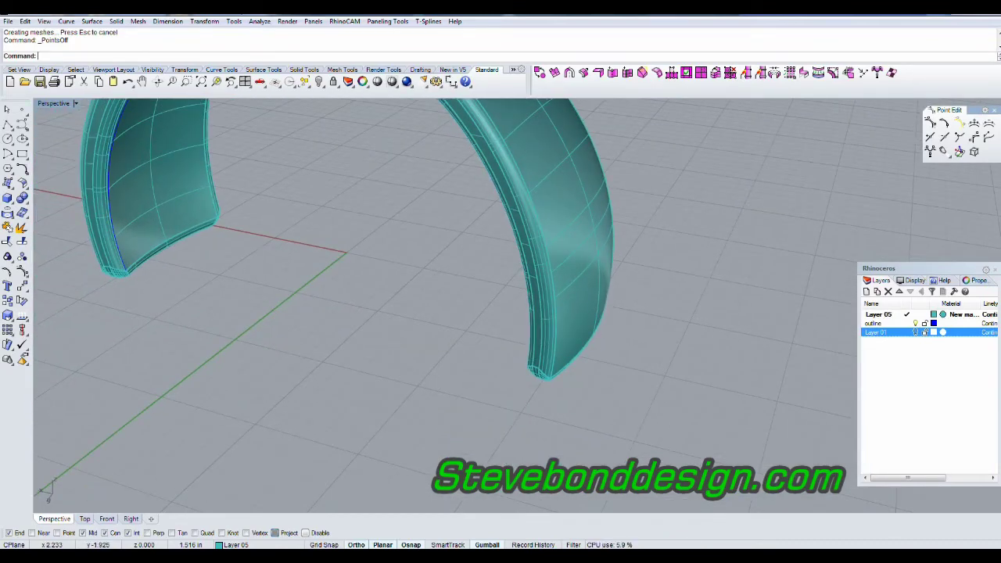
{"action": "left_click", "coordinate": [260, 21]}
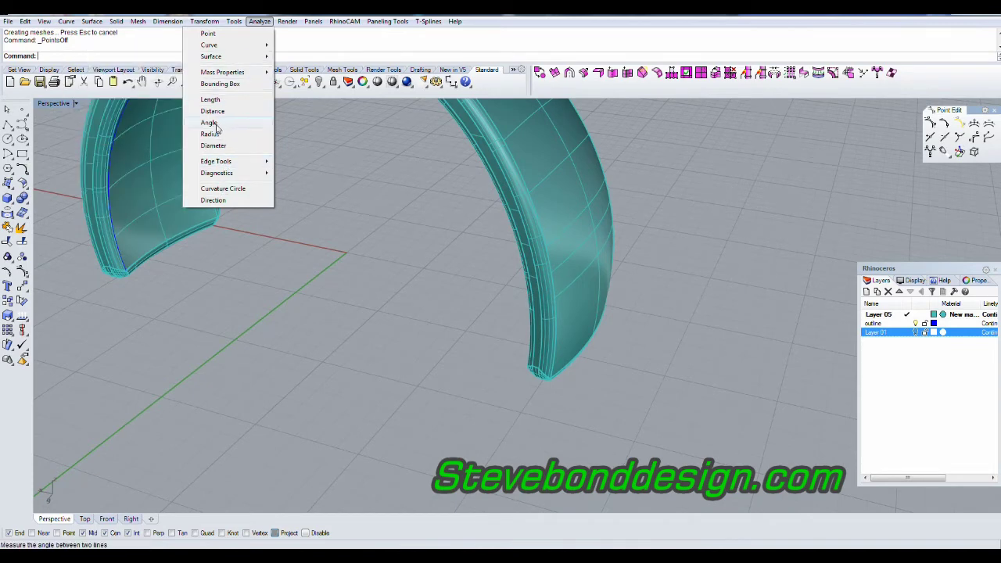
{"action": "mouse_move", "coordinate": [216, 162]}
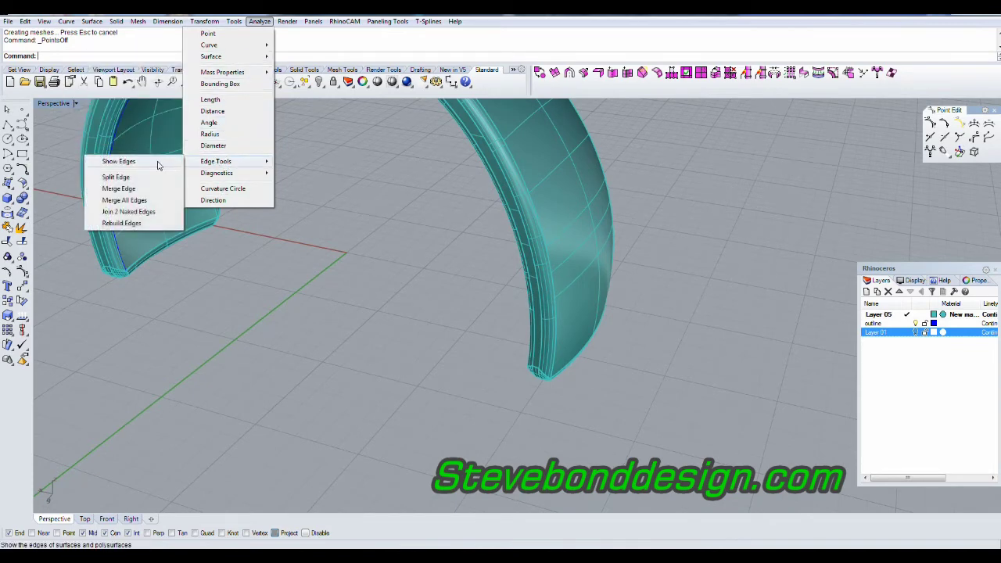
{"action": "left_click", "coordinate": [158, 162]}
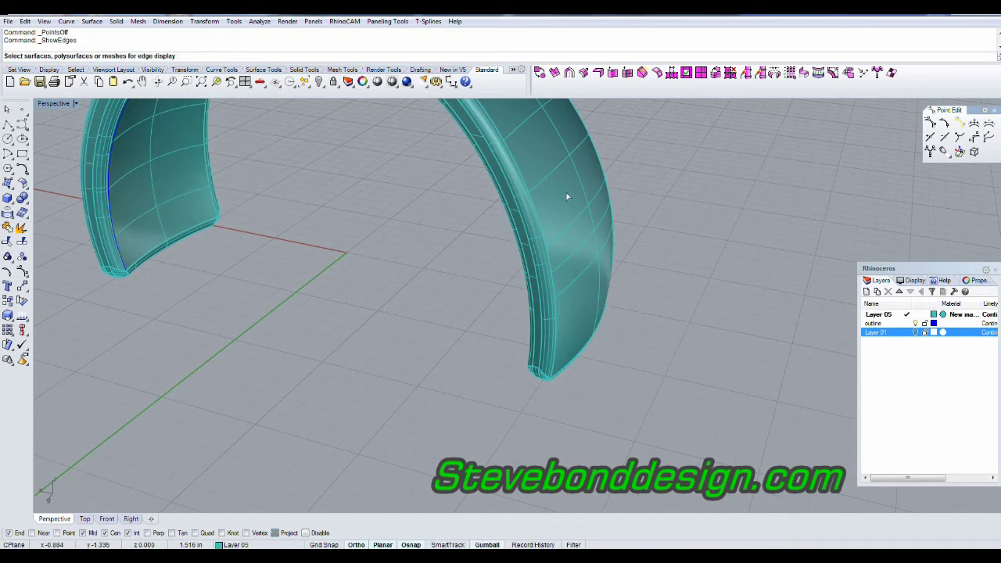
{"action": "left_click", "coordinate": [484, 212]}
{"action": "key", "text": "Return"}
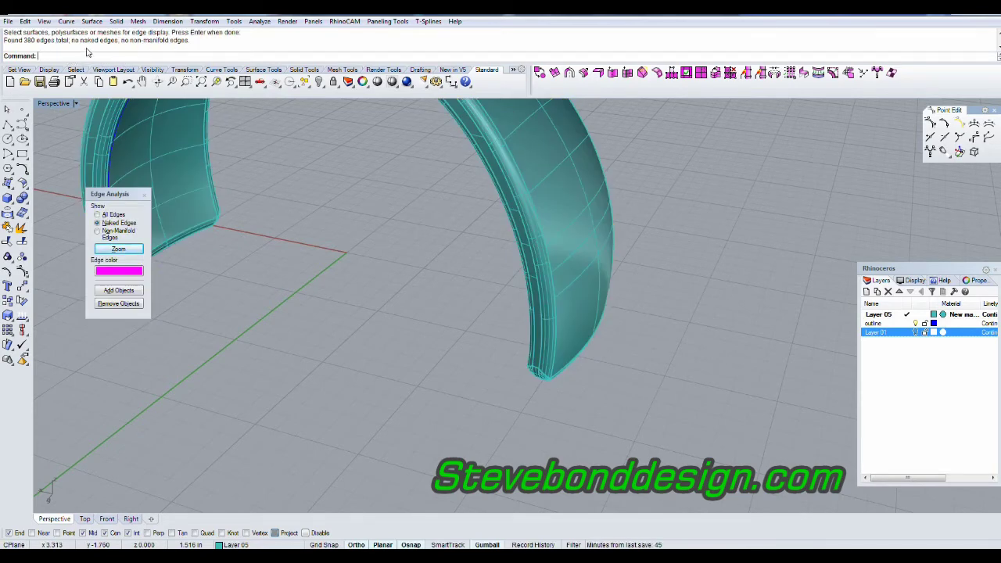
{"action": "left_click", "coordinate": [144, 196]}
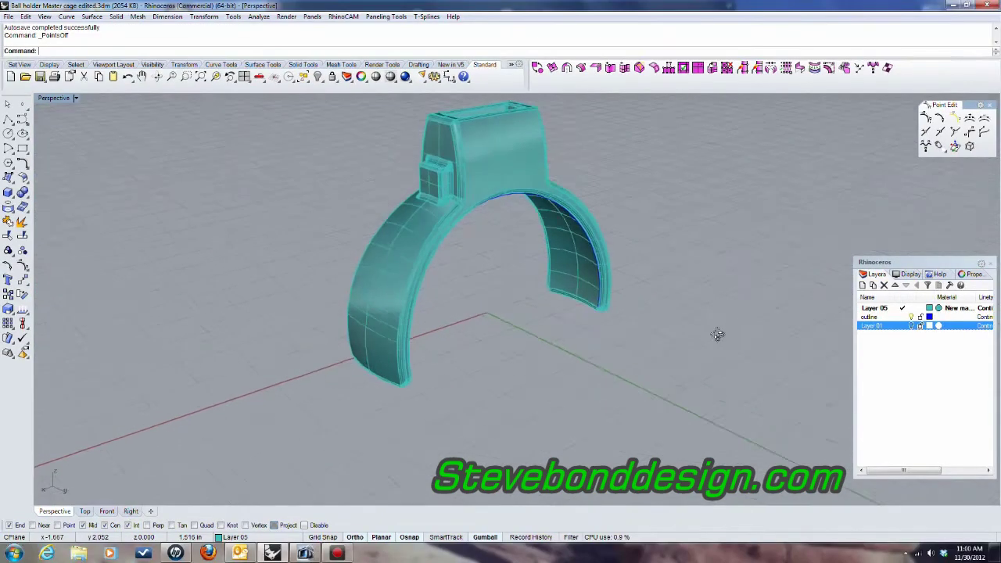
Step: Show Layer 01 again and turn on the control points of the cage around the ring
{"action": "right_click_drag", "start_coordinate": [717, 334], "coordinate": [690, 292]}
{"action": "scroll", "coordinate": [701, 274], "scroll_direction": "up", "scroll_amount": 4}
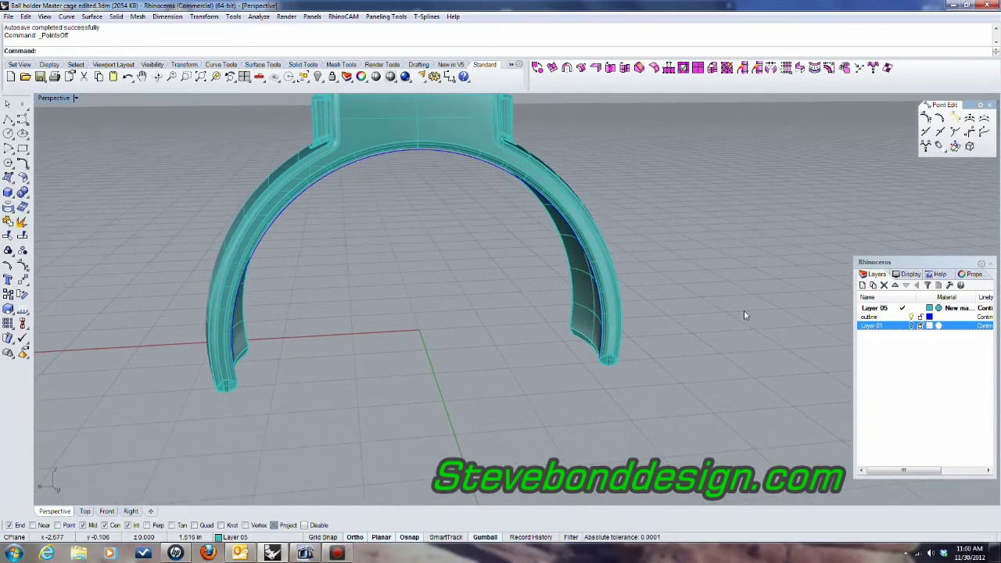
{"action": "scroll", "coordinate": [743, 309], "scroll_direction": "down", "scroll_amount": 4}
{"action": "mouse_move", "coordinate": [752, 325]}
{"action": "right_mouse_down"}
{"action": "mouse_move", "coordinate": [721, 308]}
{"action": "mouse_move", "coordinate": [614, 322]}
{"action": "mouse_move", "coordinate": [751, 333]}
{"action": "right_mouse_up"}
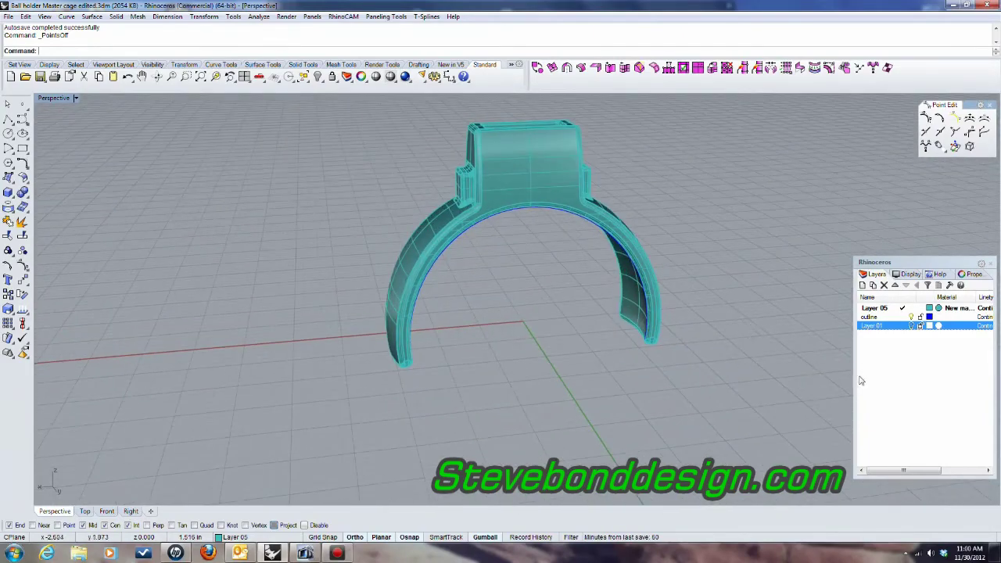
{"action": "left_click", "coordinate": [912, 326]}
{"action": "right_click_drag", "start_coordinate": [516, 371], "coordinate": [547, 377]}
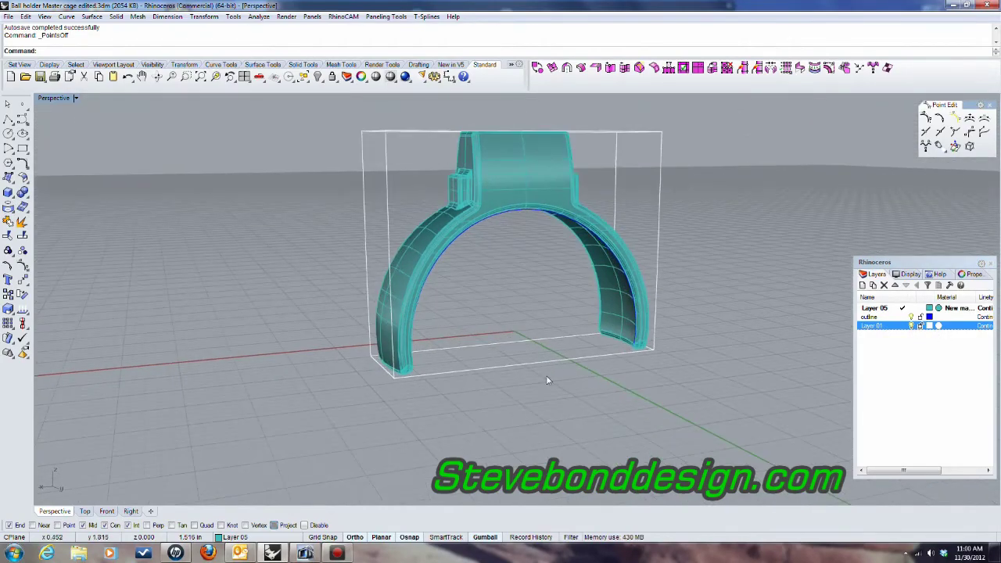
{"action": "scroll", "coordinate": [545, 371], "scroll_direction": "up", "scroll_amount": 2}
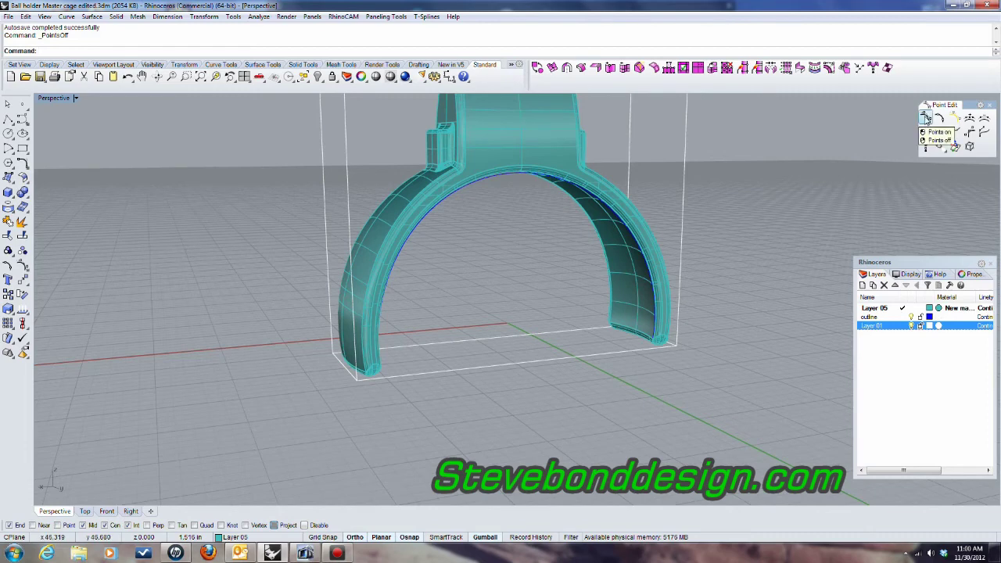
{"action": "left_click", "coordinate": [925, 118]}
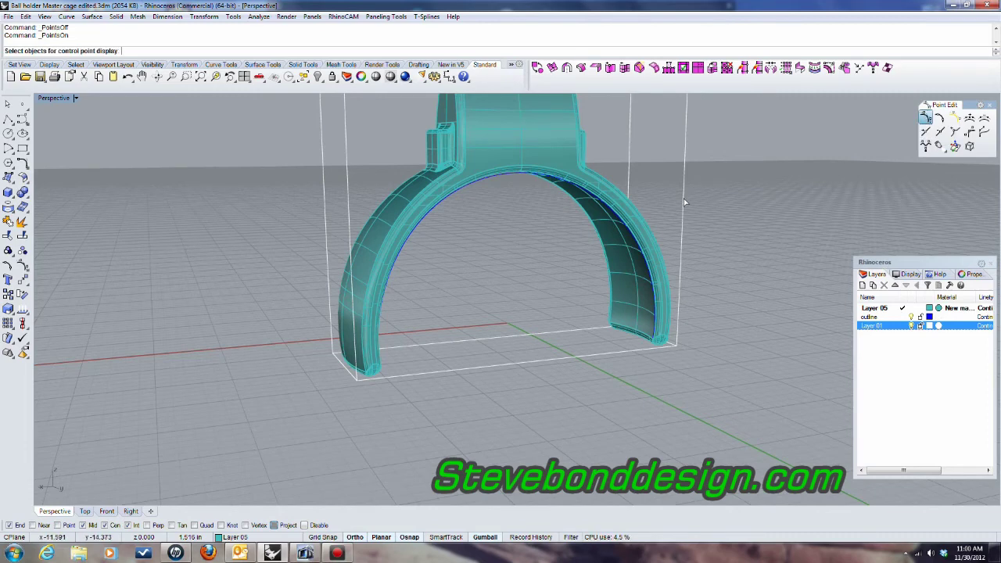
{"action": "left_click", "coordinate": [686, 201]}
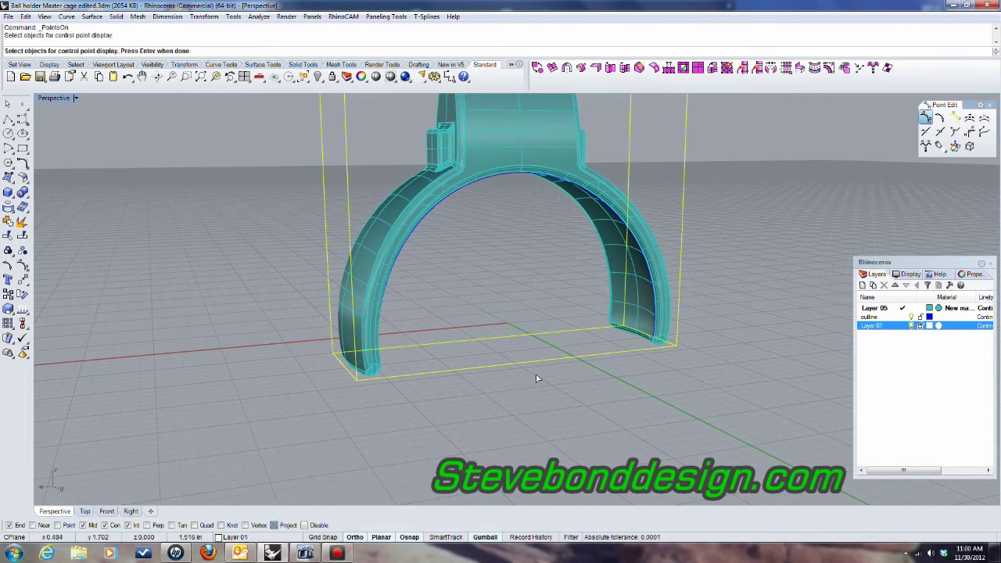
{"action": "key", "text": "Return"}
Step: Examine the band's lower ends and inner surface against the outline curves and the surrounding cage from several angles in the Perspective view
{"action": "right_click_drag", "start_coordinate": [458, 402], "coordinate": [371, 383]}
{"action": "scroll", "coordinate": [385, 350], "scroll_direction": "up", "scroll_amount": 5}
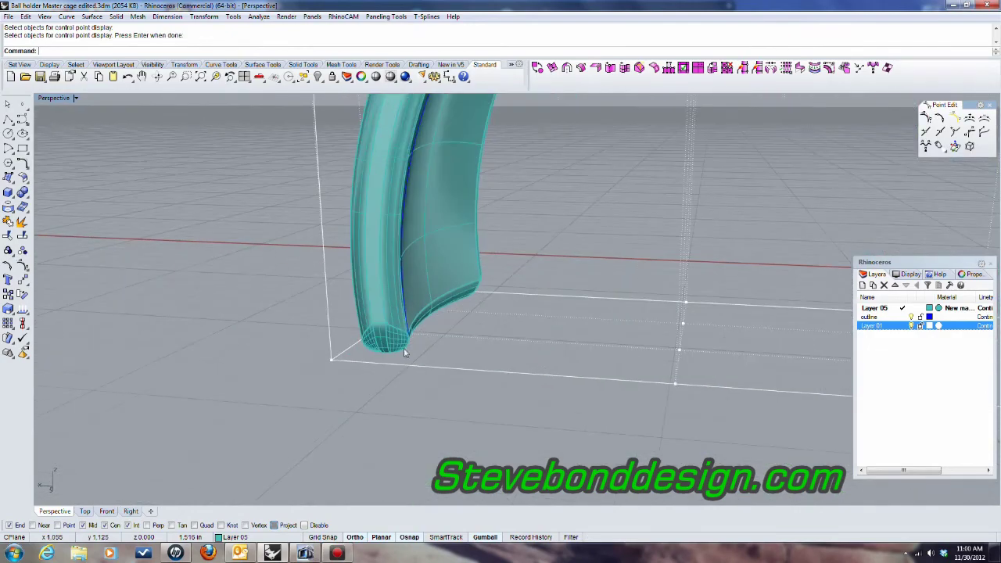
{"action": "right_click_drag", "start_coordinate": [449, 361], "coordinate": [431, 352]}
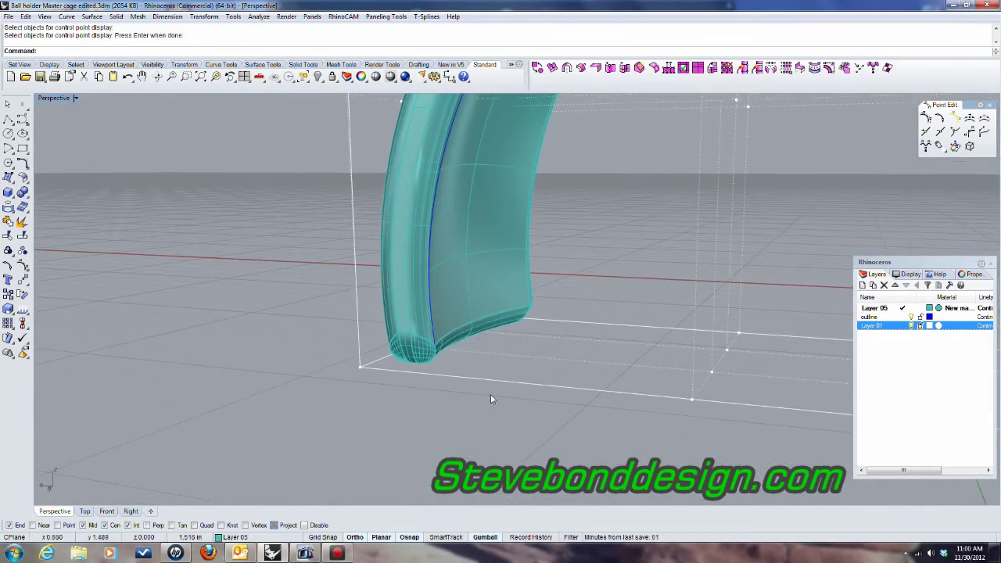
{"action": "right_click_drag", "start_coordinate": [491, 399], "coordinate": [464, 377]}
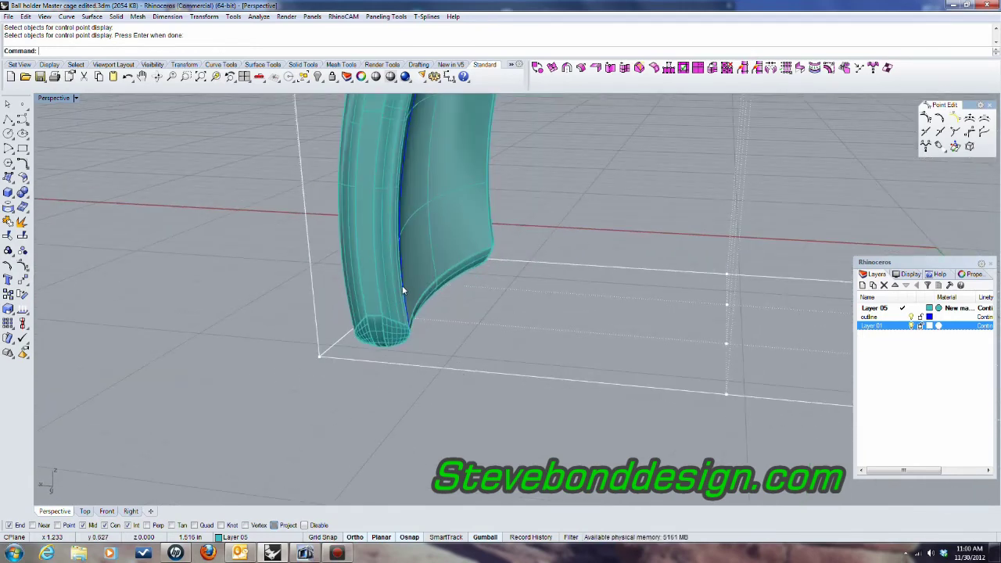
{"action": "right_click_drag", "start_coordinate": [475, 371], "coordinate": [495, 409]}
{"action": "scroll", "coordinate": [434, 374], "scroll_direction": "down", "scroll_amount": 5}
{"action": "scroll", "coordinate": [510, 371], "scroll_direction": "down", "scroll_amount": 4}
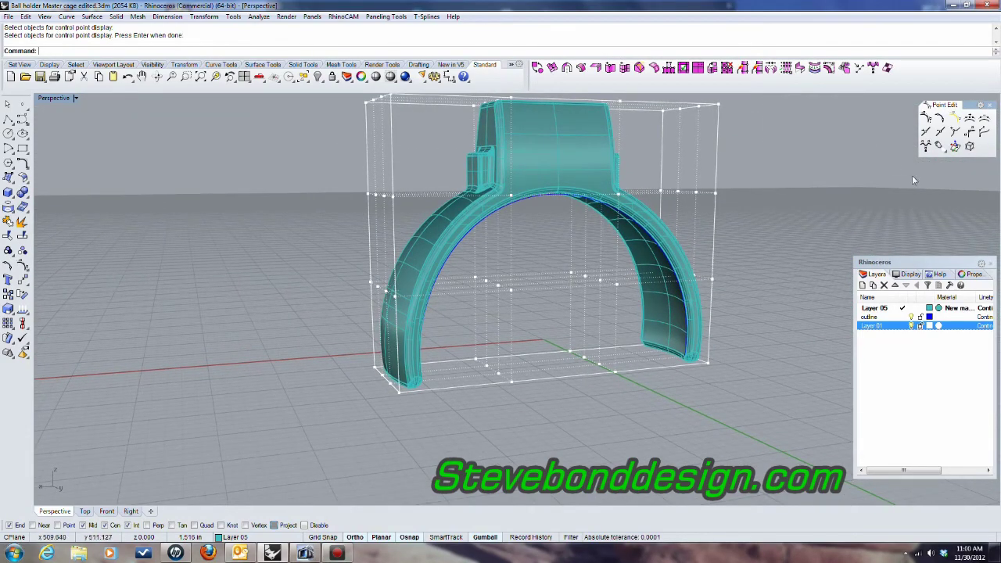
{"action": "right_click_drag", "start_coordinate": [832, 214], "coordinate": [816, 225]}
{"action": "scroll", "coordinate": [321, 377], "scroll_direction": "down", "scroll_amount": 4}
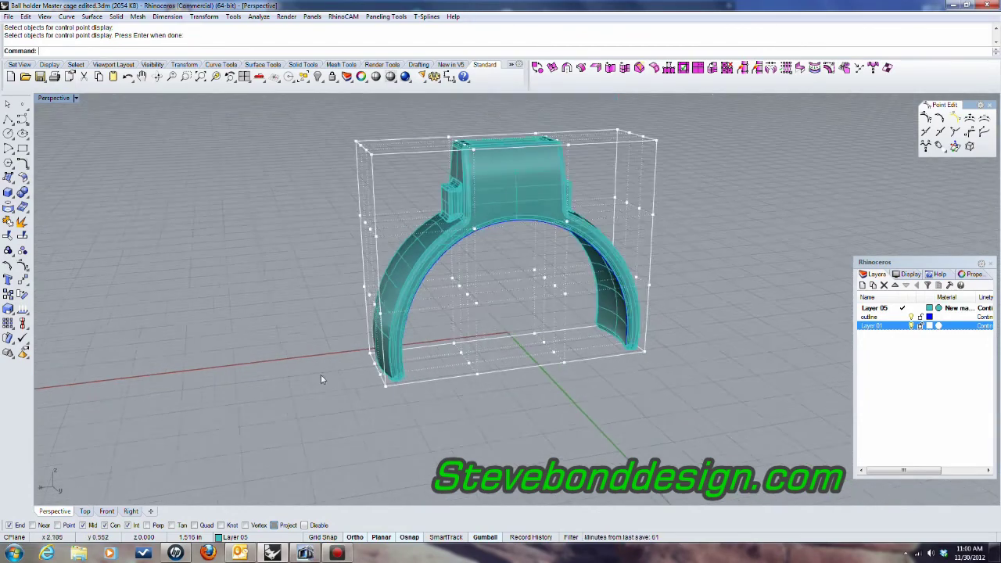
{"action": "right_click_drag", "start_coordinate": [391, 380], "coordinate": [441, 342]}
{"action": "scroll", "coordinate": [388, 367], "scroll_direction": "up", "scroll_amount": 7}
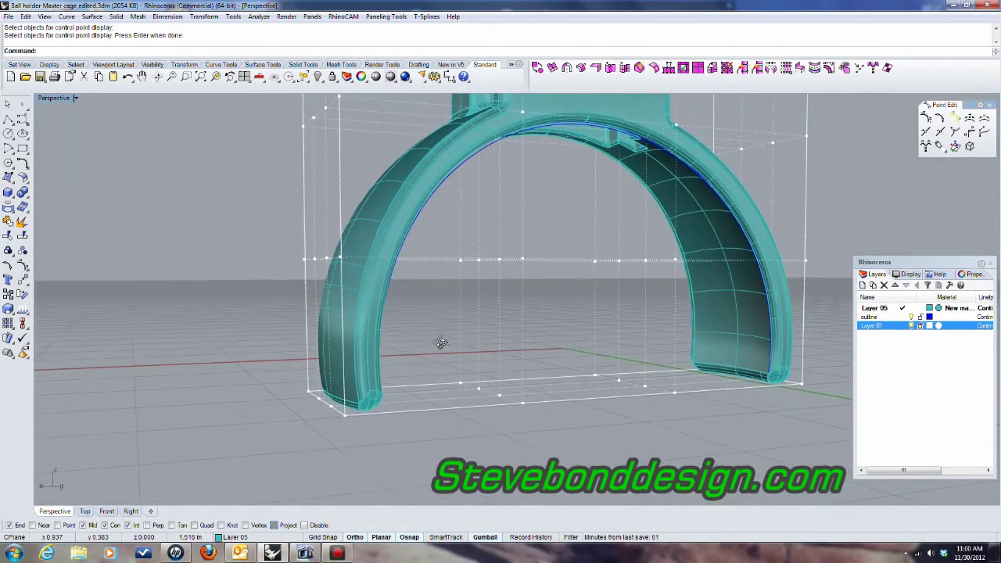
{"action": "right_click_drag", "start_coordinate": [375, 369], "coordinate": [388, 231]}
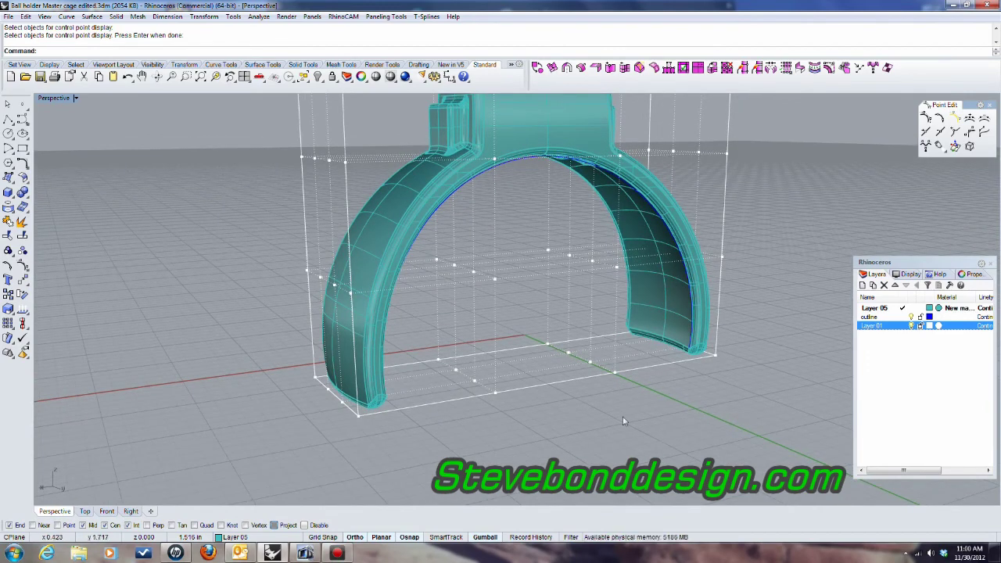
{"action": "right_click_drag", "start_coordinate": [618, 423], "coordinate": [479, 422]}
{"action": "scroll", "coordinate": [406, 425], "scroll_direction": "down", "scroll_amount": 5}
{"action": "right_click_drag", "start_coordinate": [407, 425], "coordinate": [419, 447]}
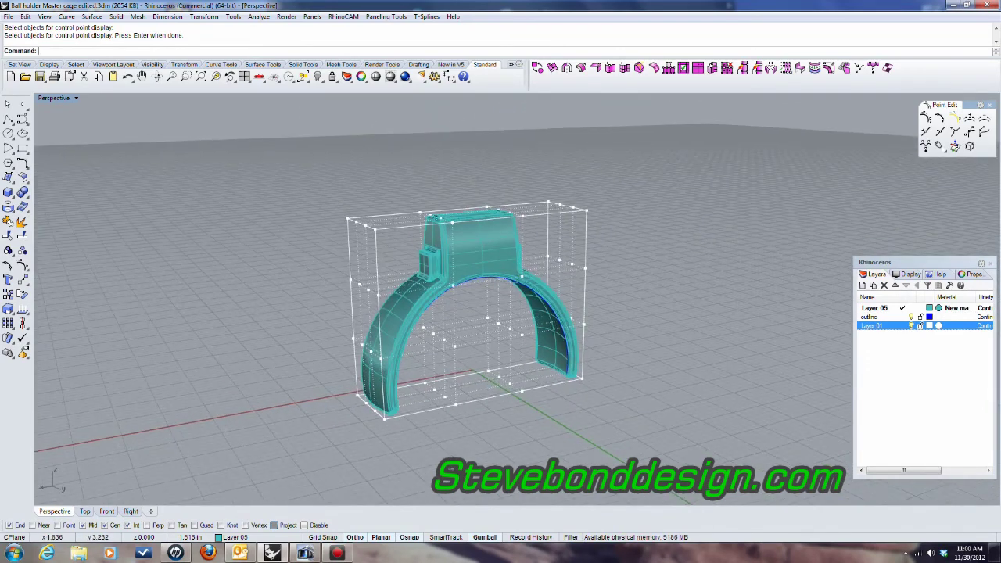